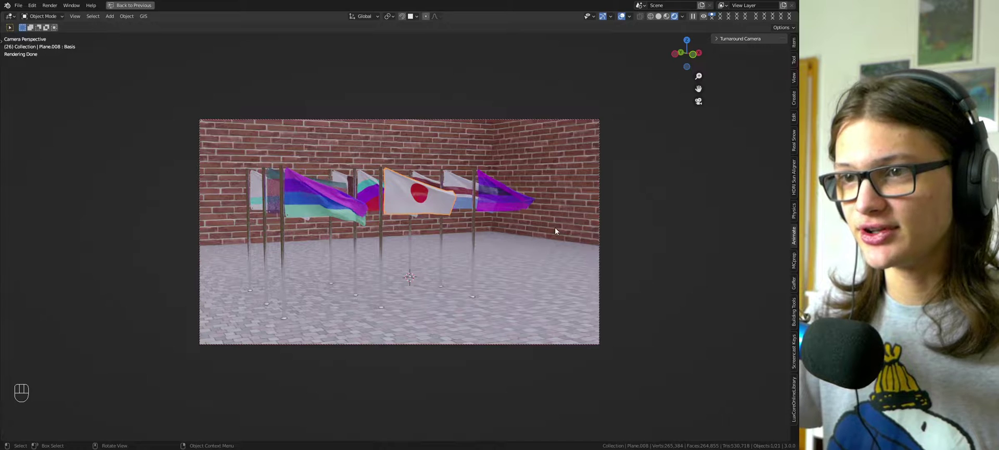
Switch the flag scene's viewport to solid shading and restore the multi-editor layout
{"action": "key", "text": "z"}
{"action": "left_click", "coordinate": [575, 202]}
{"action": "mouse_move", "coordinate": [575, 202]}
{"action": "middle_mouse_down"}
{"action": "mouse_move", "coordinate": [476, 249]}
{"action": "mouse_move", "coordinate": [464, 238]}
{"action": "mouse_move", "coordinate": [465, 256]}
{"action": "mouse_move", "coordinate": [443, 245]}
{"action": "middle_mouse_up"}
{"action": "scroll", "coordinate": [462, 242], "scroll_direction": "up", "scroll_amount": 4}
{"action": "scroll", "coordinate": [465, 256], "scroll_direction": "down", "scroll_amount": 5}
{"action": "key", "text": "ctrl+space"}
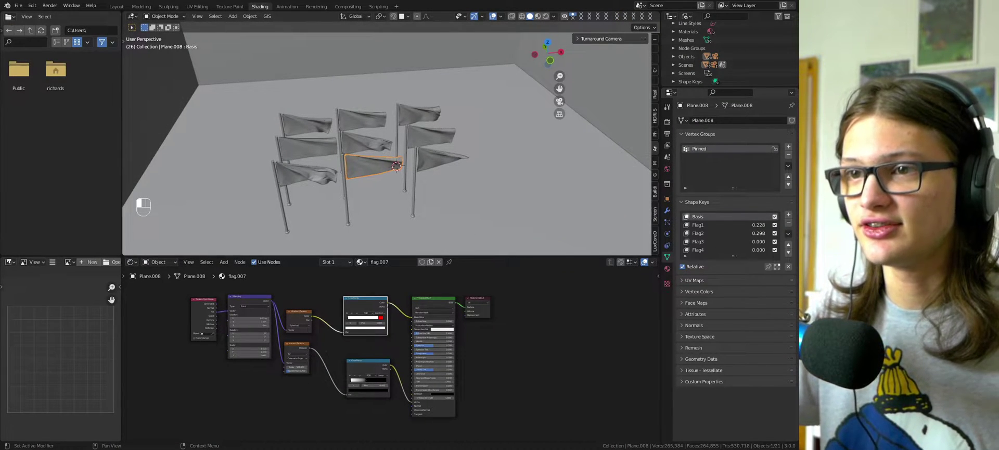
Examine the waving flags from several angles and save the flag scene
{"action": "middle_click_drag", "start_coordinate": [435, 192], "coordinate": [429, 147]}
{"action": "key", "text": "ctrl+s"}
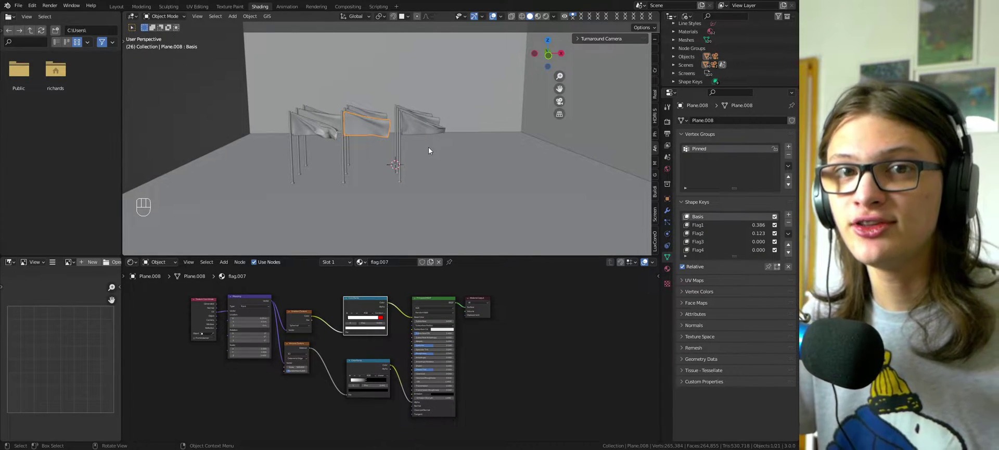
{"action": "mouse_move", "coordinate": [429, 147]}
{"action": "middle_mouse_down"}
{"action": "mouse_move", "coordinate": [422, 125]}
{"action": "mouse_move", "coordinate": [435, 139]}
{"action": "middle_mouse_up"}
{"action": "scroll", "coordinate": [435, 139], "scroll_direction": "up", "scroll_amount": 6}
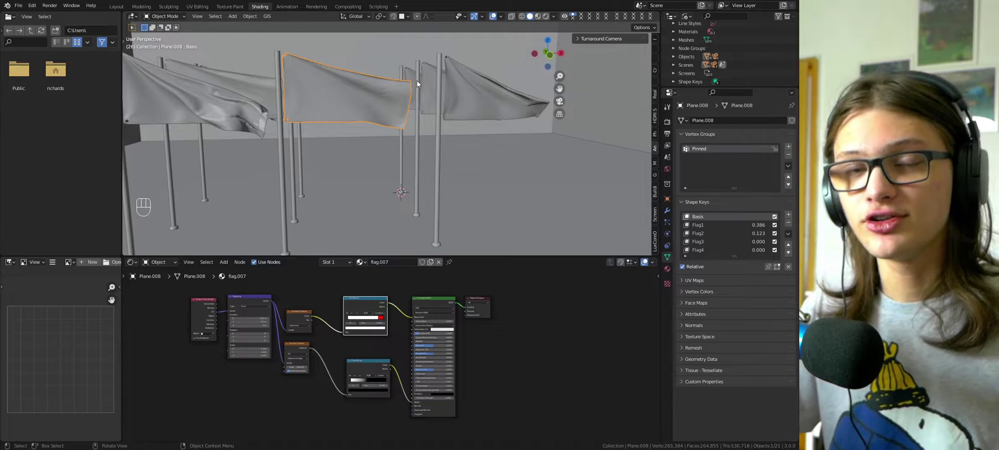
{"action": "middle_click_drag", "start_coordinate": [416, 80], "coordinate": [404, 98]}
{"action": "middle_click_drag", "start_coordinate": [449, 169], "coordinate": [421, 177]}
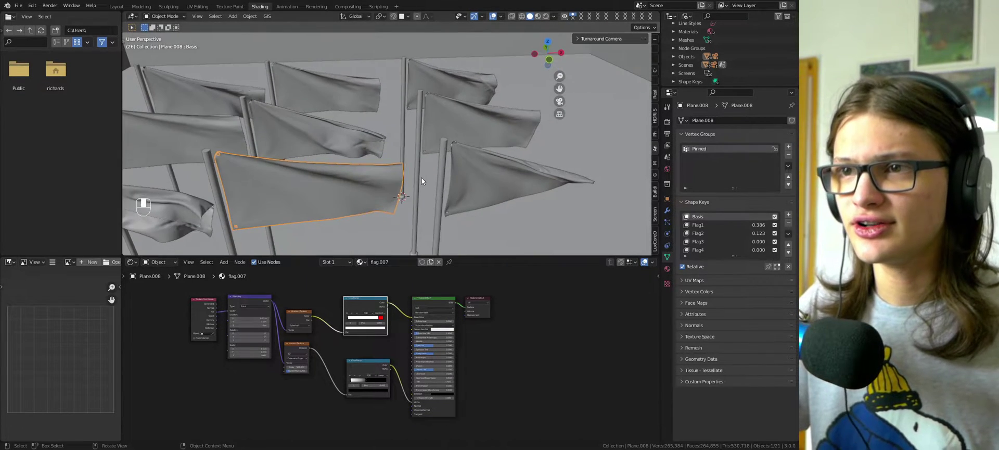
{"action": "key", "text": "ctrl+s"}
{"action": "key", "text": "ctrl+shift+o"}
{"action": "key", "text": "Escape"}
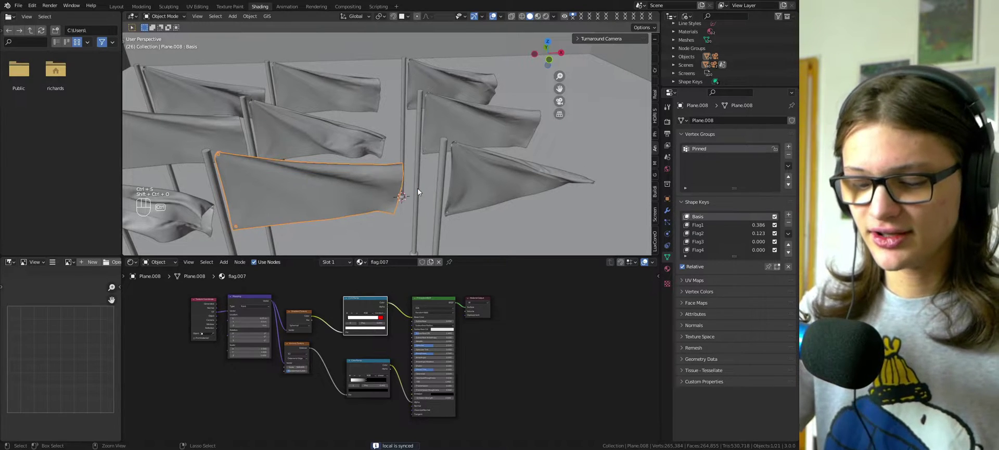
Start a new file and add a cube mesh at the origin
{"action": "key", "text": "ctrl+n"}
{"action": "left_click", "coordinate": [418, 189]}
{"action": "middle_click_drag", "start_coordinate": [416, 183], "coordinate": [402, 146], "text": "shift"}
{"action": "key", "text": "shift+a"}
{"action": "left_click", "coordinate": [446, 162]}
Cut two horizontal edge loops around the cube in Edit Mode, keeping the two edges on its negative Y side selected
{"action": "key", "text": "Tab"}
{"action": "key", "text": "ctrl+r"}
{"action": "left_click", "coordinate": [341, 170]}
{"action": "middle_click_drag", "start_coordinate": [340, 170], "coordinate": [410, 167]}
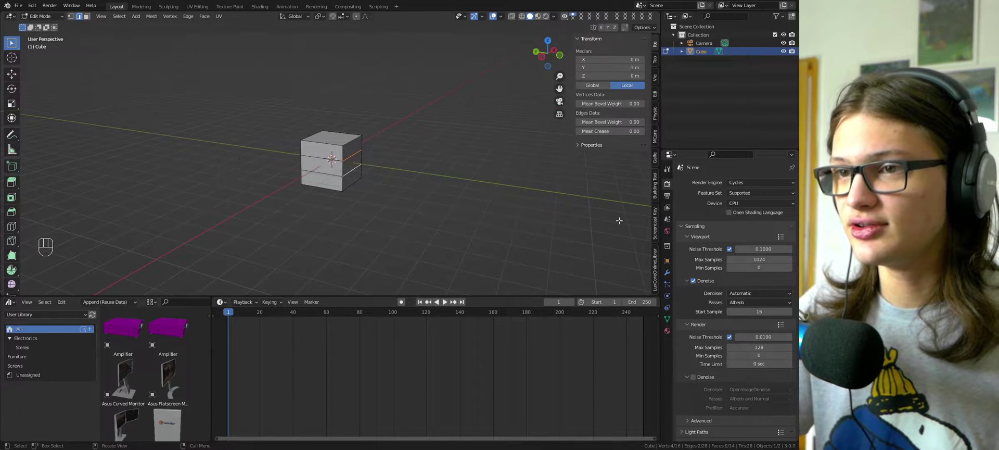
Add two shape keys to the cube in Object Mode and make the Basis key active
{"action": "left_click", "coordinate": [667, 319]}
{"action": "key", "text": "Tab"}
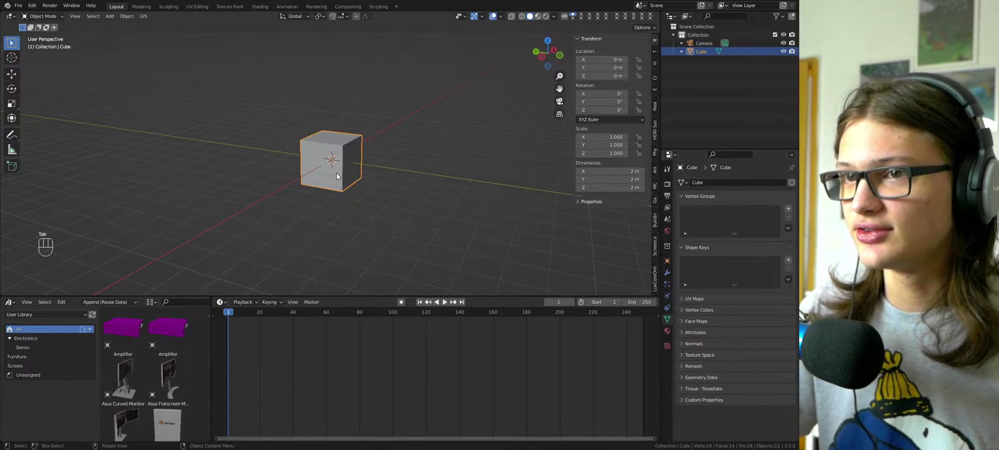
{"action": "left_click", "coordinate": [788, 259]}
{"action": "left_click", "coordinate": [788, 259]}
{"action": "left_click", "coordinate": [722, 261]}
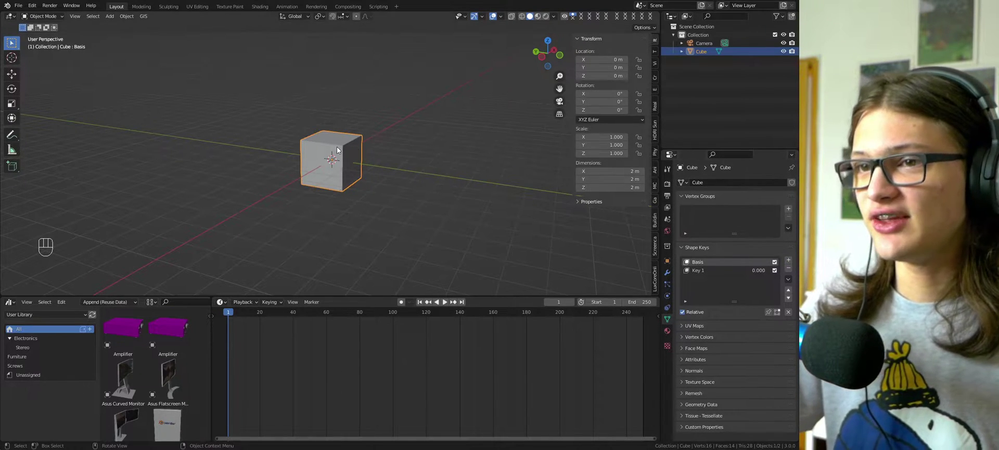
Pull the selected edges outward along global Y to about -1.76 m in the Basis shape
{"action": "key", "text": "Tab"}
{"action": "scroll", "coordinate": [398, 137], "scroll_direction": "up", "scroll_amount": 5}
{"action": "key", "text": "g"}
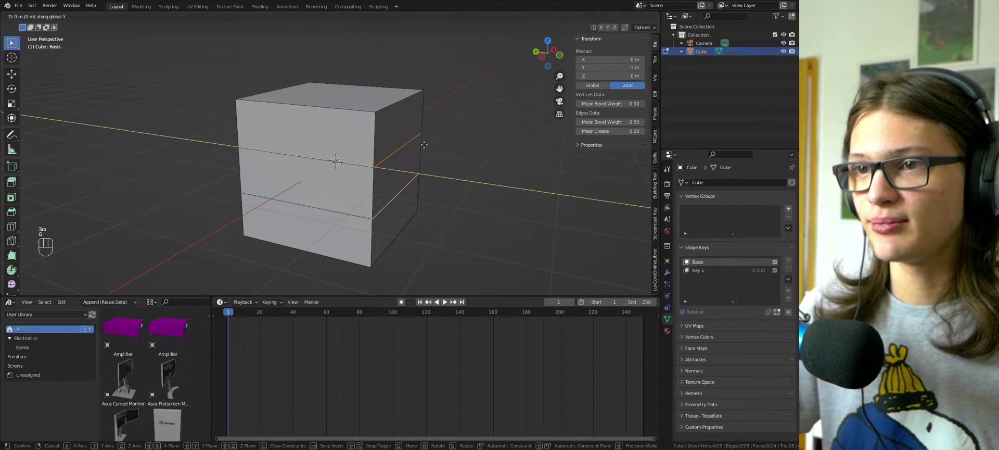
{"action": "left_click", "coordinate": [456, 191]}
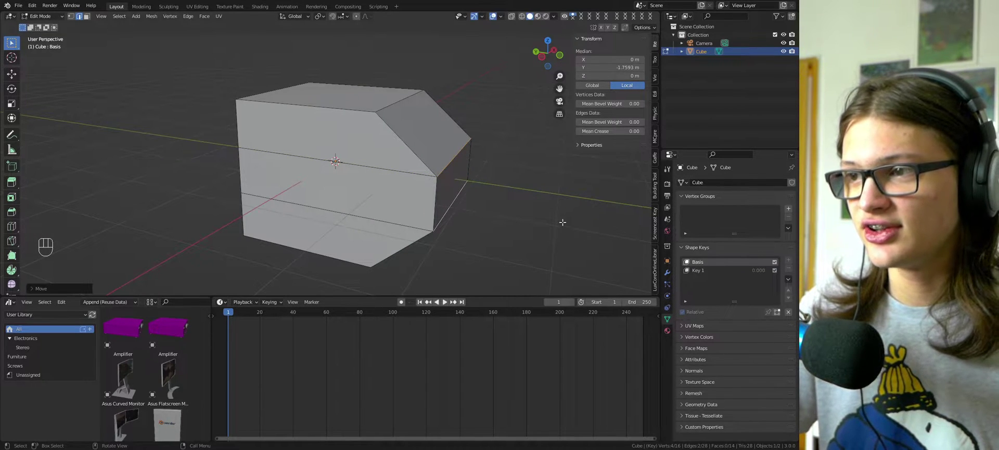
{"action": "key", "text": "Tab"}
{"action": "middle_click_drag", "start_coordinate": [500, 210], "coordinate": [486, 204]}
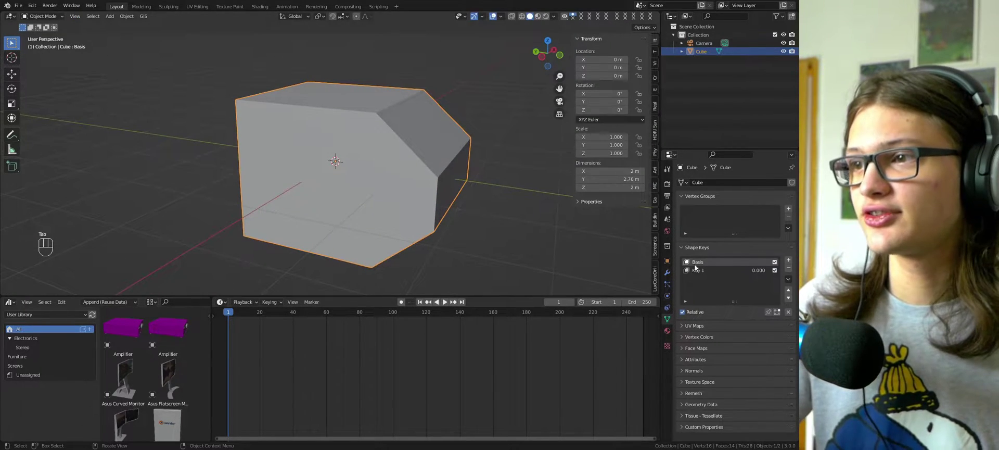
Edit the Key 1 shape by moving the selected edges about 1.57 m inward along global Y
{"action": "left_click", "coordinate": [747, 271]}
{"action": "key", "text": "Tab"}
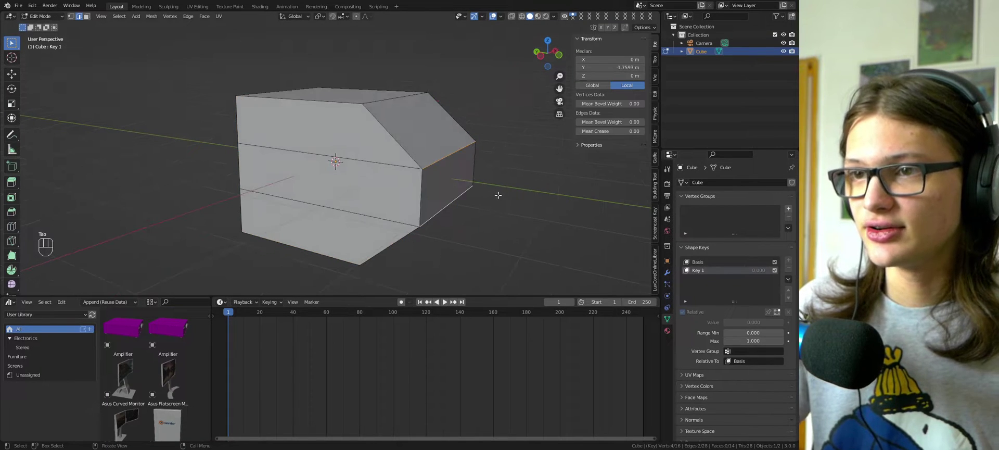
{"action": "key", "text": "g"}
{"action": "key", "text": "y"}
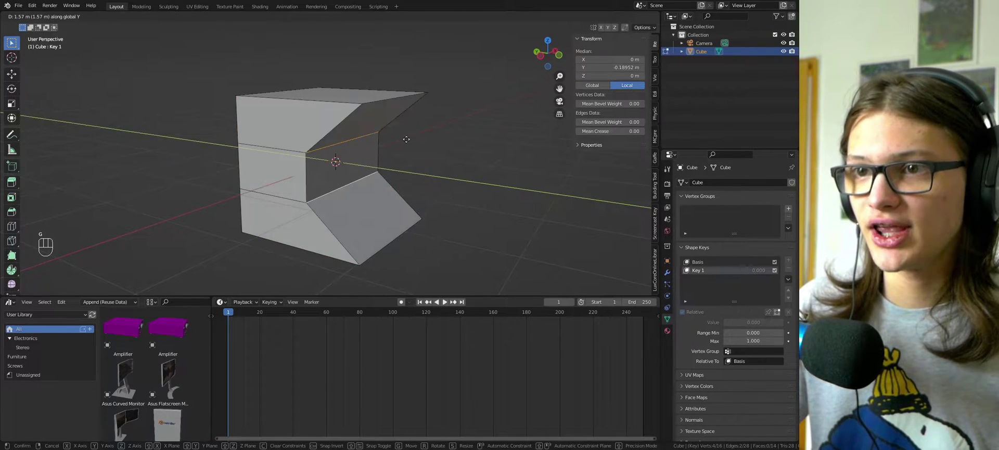
{"action": "left_click", "coordinate": [416, 148]}
{"action": "key", "text": "Tab"}
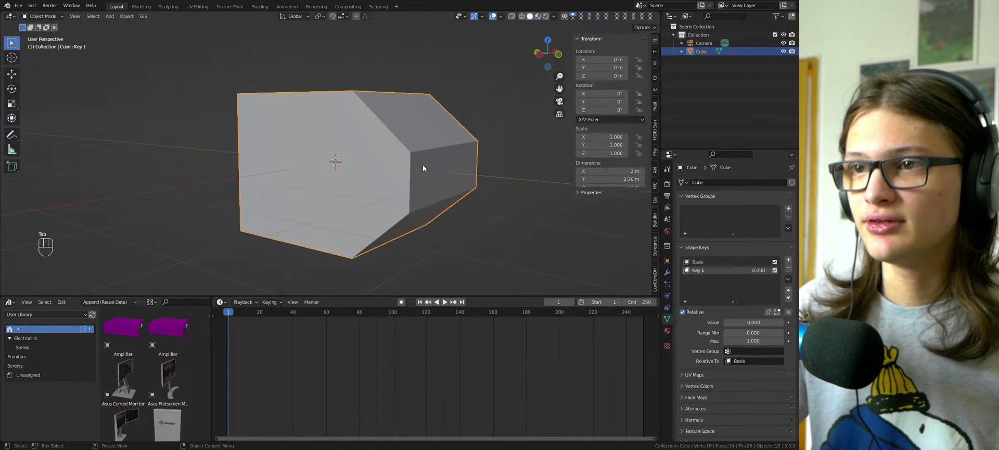
Compare the cube's Basis and Key 1 shapes by alternating between both keys and between Edit and Object Mode
{"action": "key", "text": "Tab"}
{"action": "key", "text": "Tab"}
{"action": "key", "text": "Tab"}
{"action": "key", "text": "Tab"}
{"action": "key", "text": "Tab"}
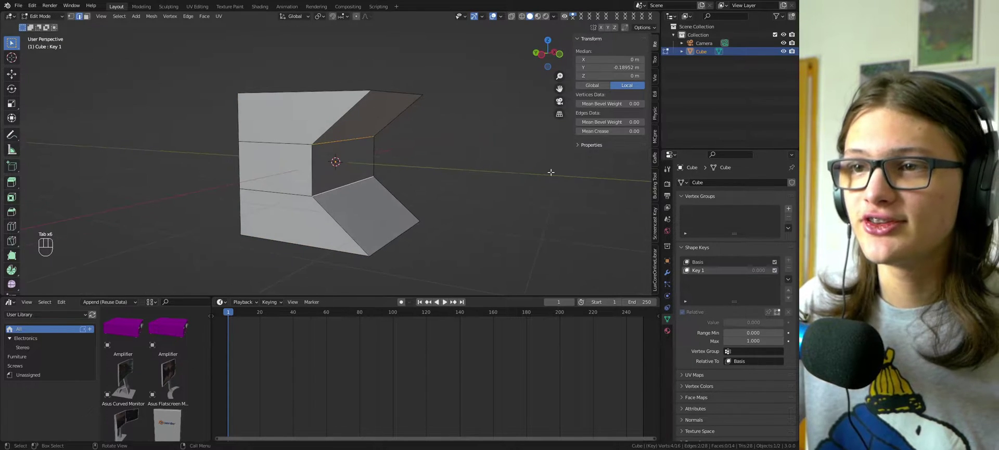
{"action": "left_click", "coordinate": [699, 263]}
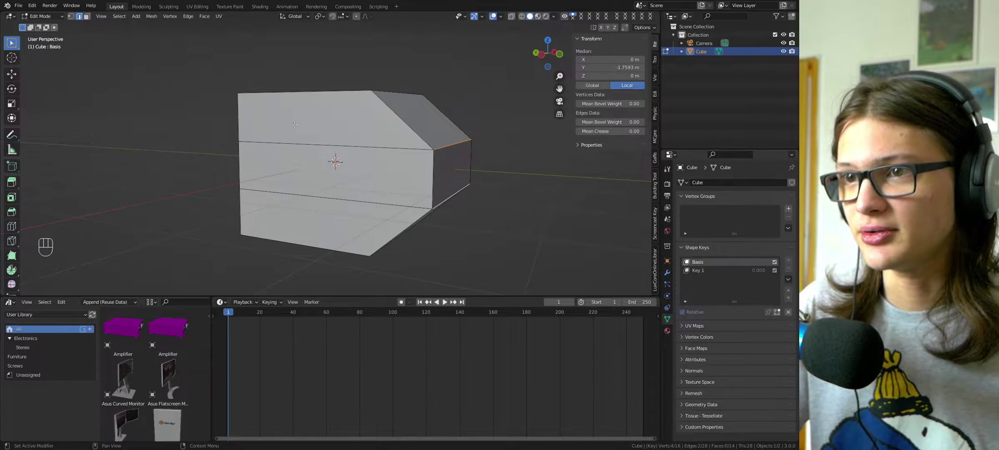
{"action": "left_click", "coordinate": [697, 271]}
{"action": "left_click", "coordinate": [698, 262]}
{"action": "left_click", "coordinate": [701, 271]}
{"action": "left_click", "coordinate": [701, 262]}
{"action": "left_click", "coordinate": [702, 270]}
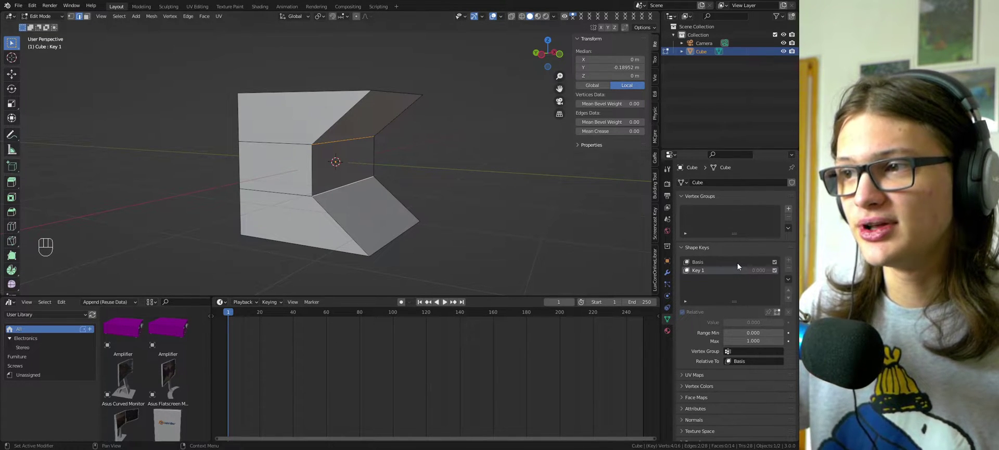
{"action": "key", "text": "Tab"}
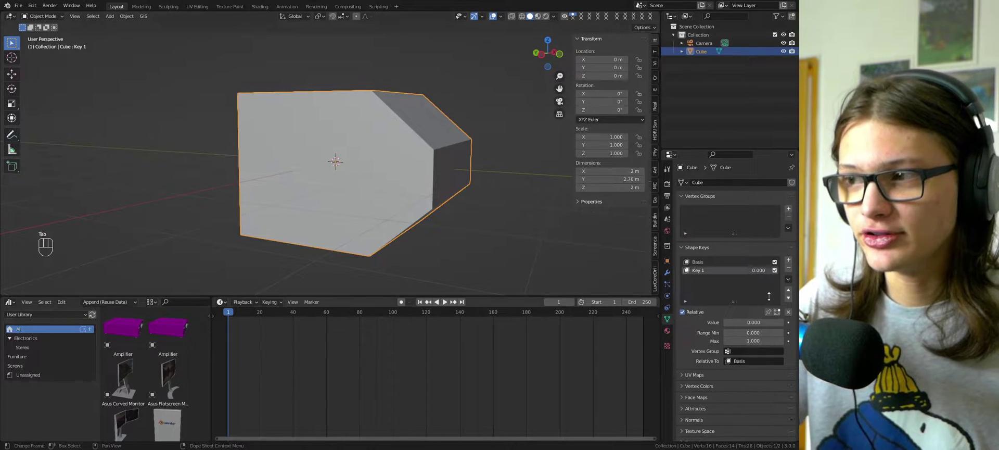
Set the Key 1 value to 1, reduce it to 0.5, and raise it back to 1.000
{"action": "left_click", "coordinate": [761, 270]}
{"action": "type", "text": "1"}
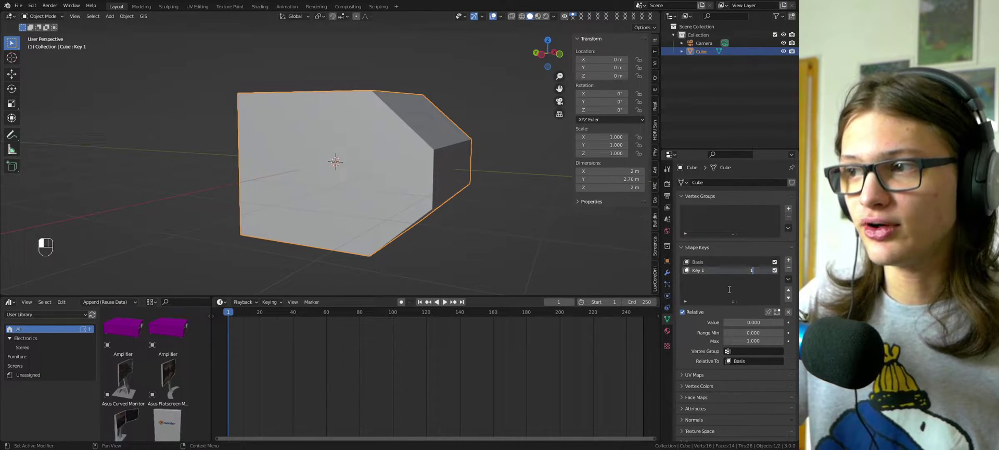
{"action": "key", "text": "Return"}
{"action": "left_click", "coordinate": [760, 270]}
{"action": "type", "text": "0.5"}
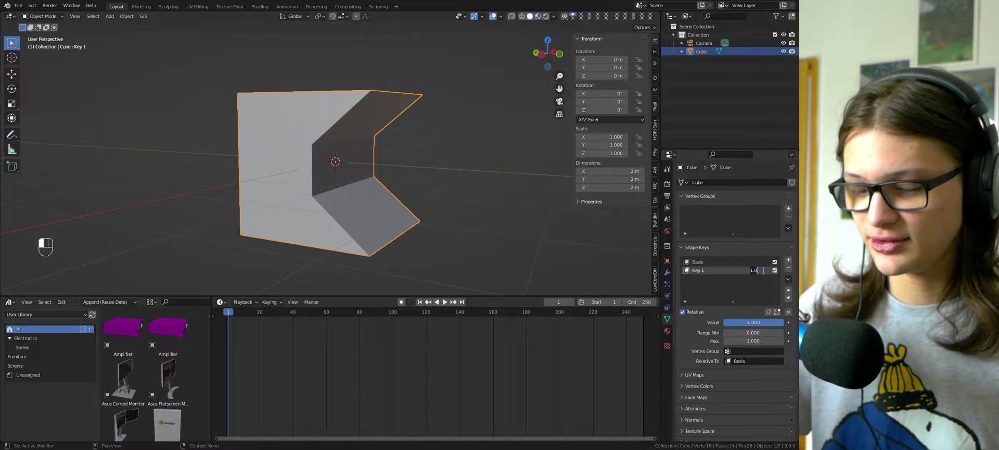
{"action": "key", "text": "Return"}
{"action": "middle_click_drag", "start_coordinate": [408, 132], "coordinate": [764, 270]}
{"action": "left_click_drag", "start_coordinate": [763, 270], "coordinate": [798, 270]}
{"action": "middle_click_drag", "start_coordinate": [466, 198], "coordinate": [439, 170]}
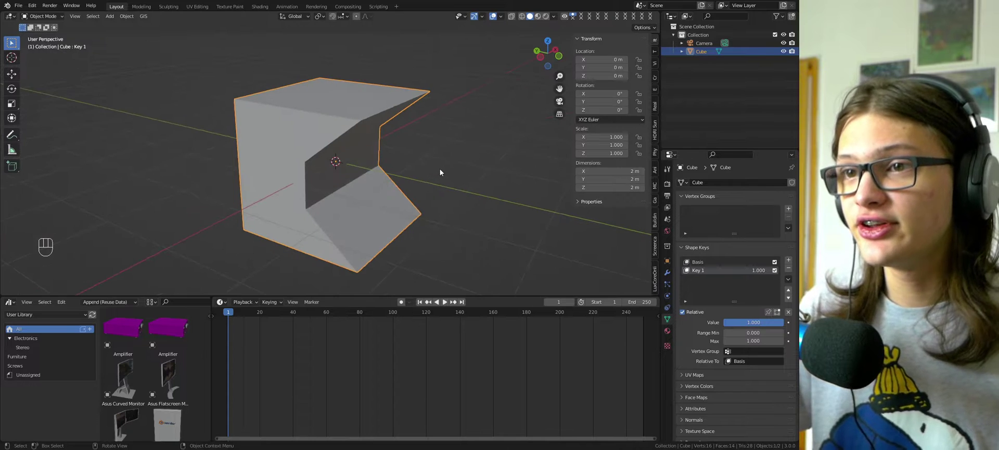
Open the recent file exampleScene.blend without saving the test cube file
{"action": "key", "text": "ctrl+o"}
{"action": "key", "text": "Escape"}
{"action": "key", "text": "shift+ctrl+o"}
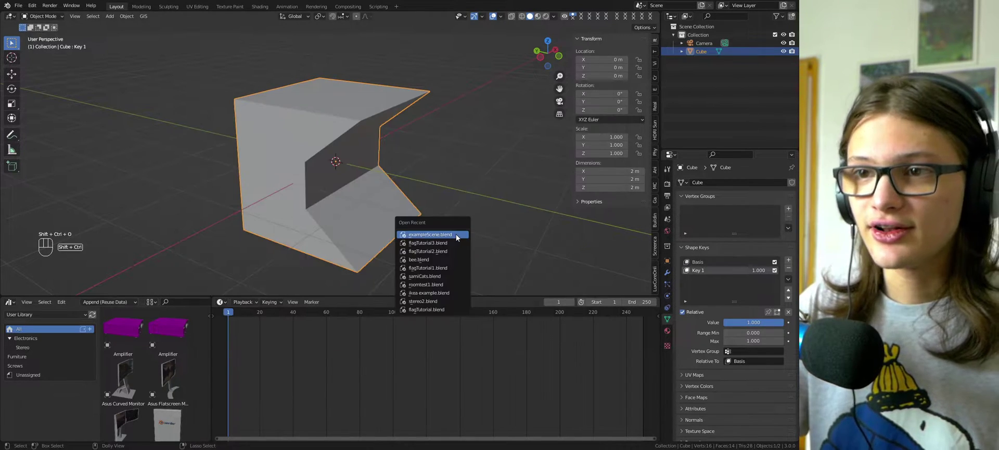
{"action": "left_click", "coordinate": [457, 235]}
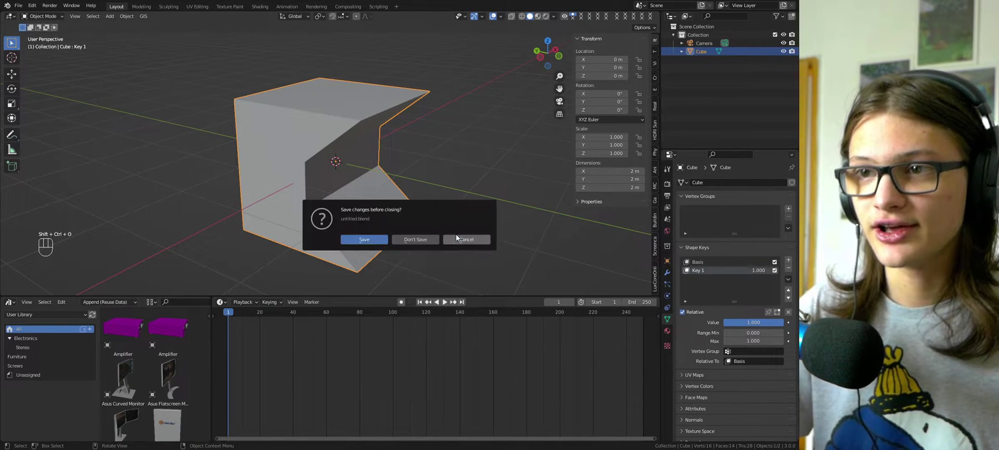
{"action": "left_click", "coordinate": [416, 239]}
Preview the room scene in rendered shading and return the viewport to solid shading
{"action": "key", "text": "z"}
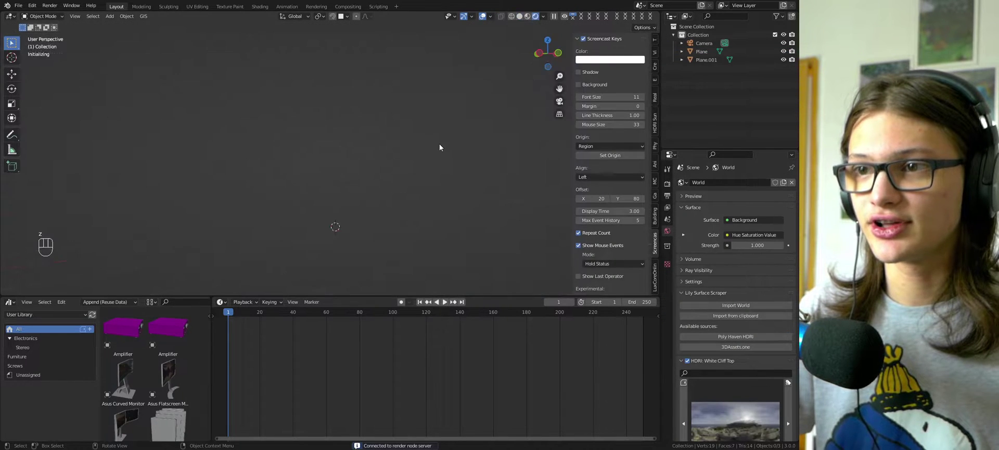
{"action": "middle_click_drag", "start_coordinate": [435, 145], "coordinate": [472, 161]}
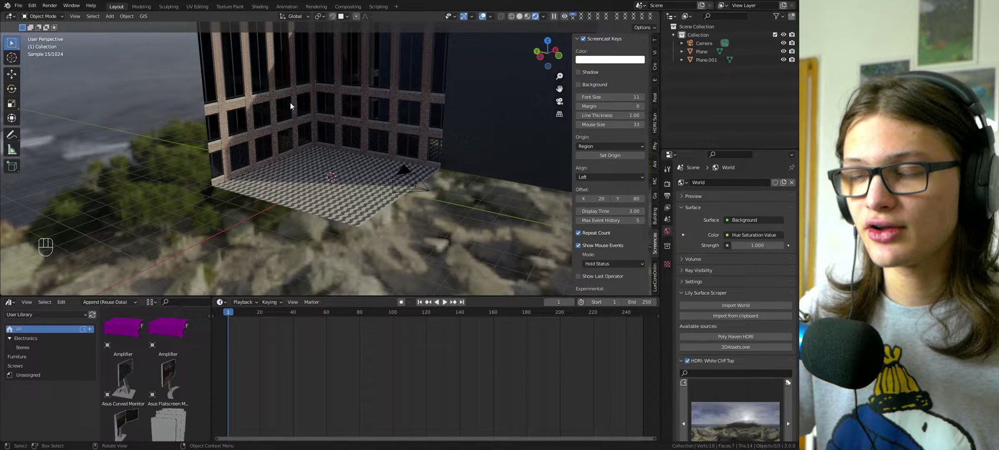
{"action": "scroll", "coordinate": [333, 130], "scroll_direction": "up", "scroll_amount": 5}
{"action": "key", "text": "z"}
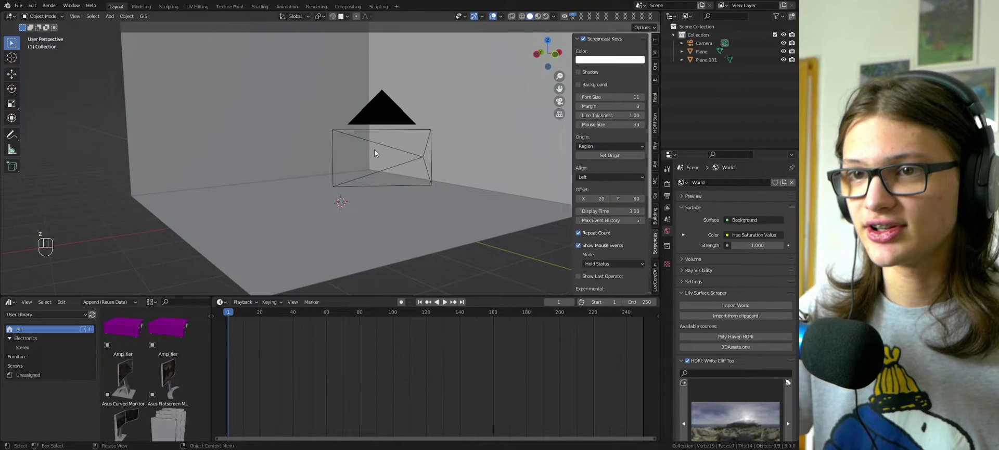
{"action": "middle_click_drag", "start_coordinate": [373, 149], "coordinate": [414, 187]}
Save the scene and add a cylinder mesh at the origin
{"action": "key", "text": "ctrl+s"}
{"action": "key", "text": "shift+a"}
{"action": "mouse_move", "coordinate": [389, 181]}
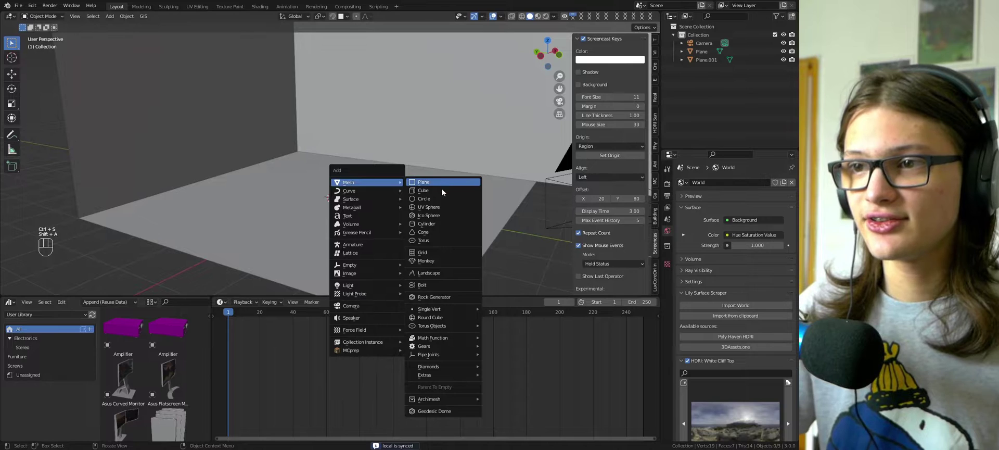
{"action": "left_click", "coordinate": [427, 224]}
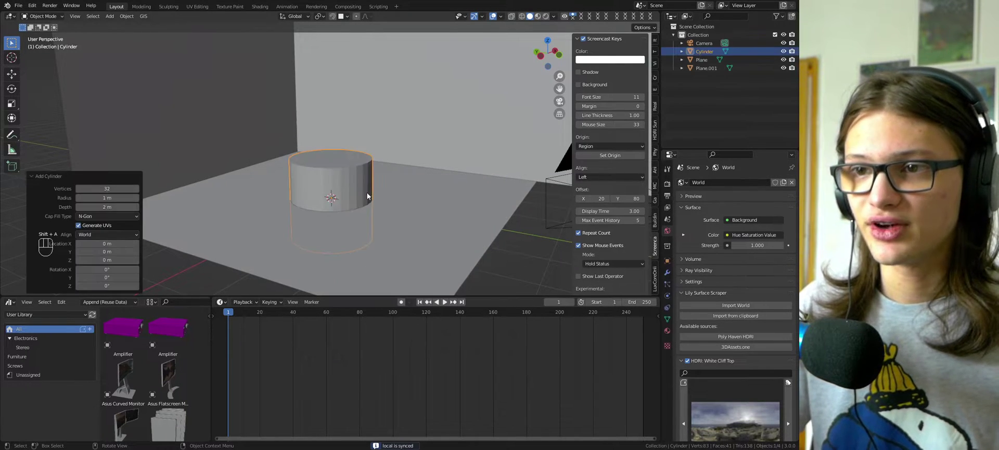
Set the cylinder's dimensions to 10 cm in X and Y and 3 m in Z
{"action": "left_click", "coordinate": [654, 41]}
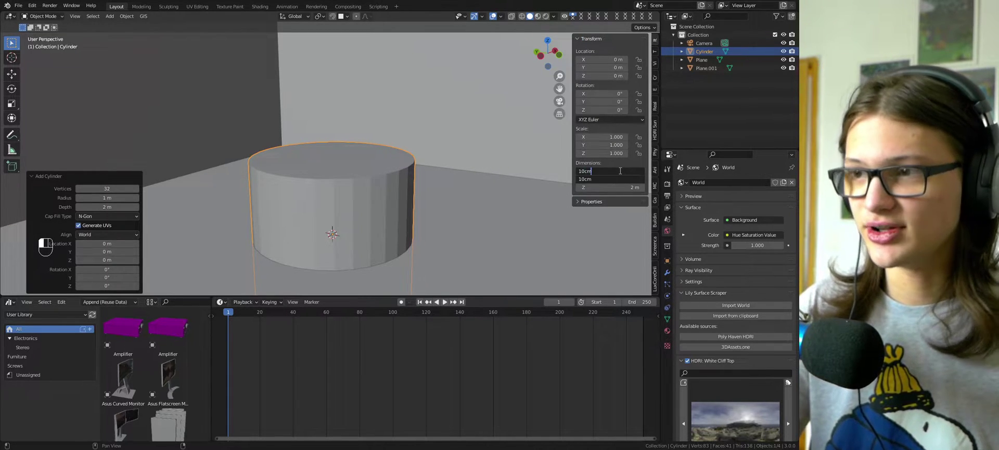
{"action": "key", "text": "Tab"}
{"action": "key", "text": "Tab"}
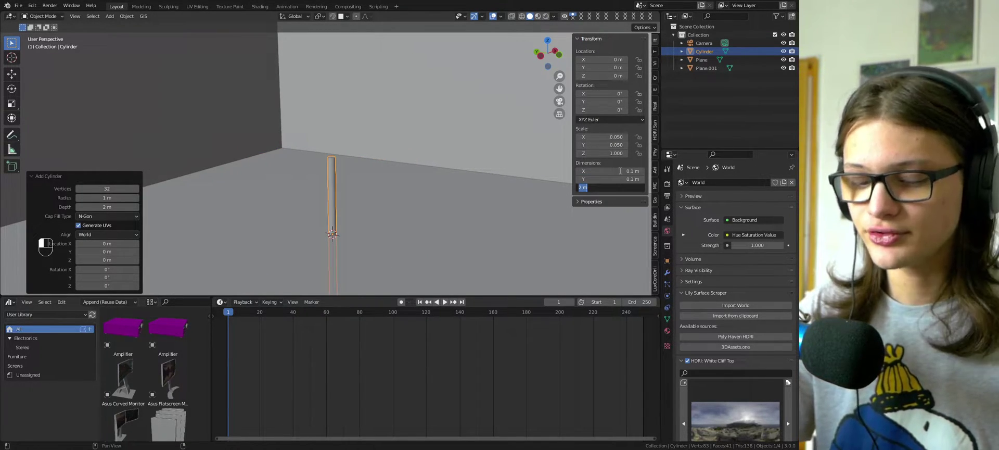
{"action": "type", "text": "3"}
{"action": "key", "text": "Return"}
Enable snapping and move the pole up 1.5 m so its base sits on the world origin
{"action": "key", "text": "shift+Tab"}
{"action": "key", "text": "g"}
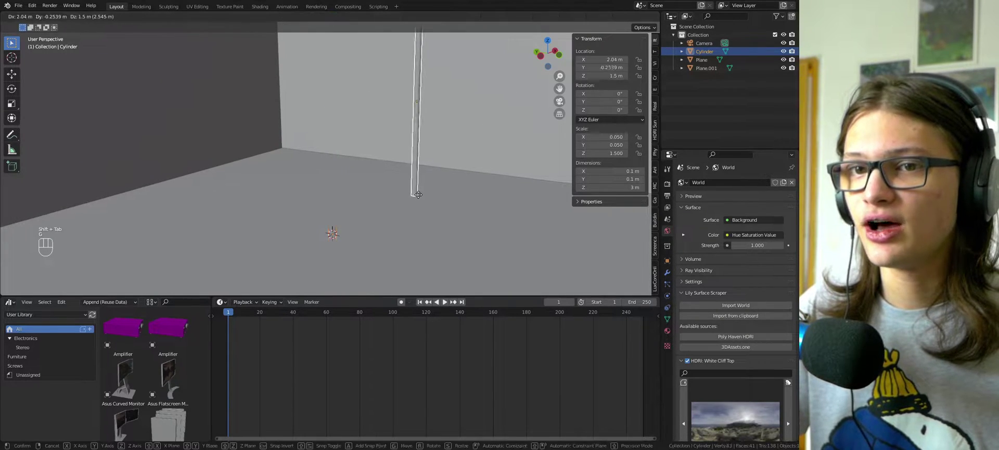
{"action": "left_click", "coordinate": [332, 233]}
{"action": "middle_click_drag", "start_coordinate": [332, 234], "coordinate": [467, 193]}
{"action": "middle_click_drag", "start_coordinate": [353, 192], "coordinate": [386, 211]}
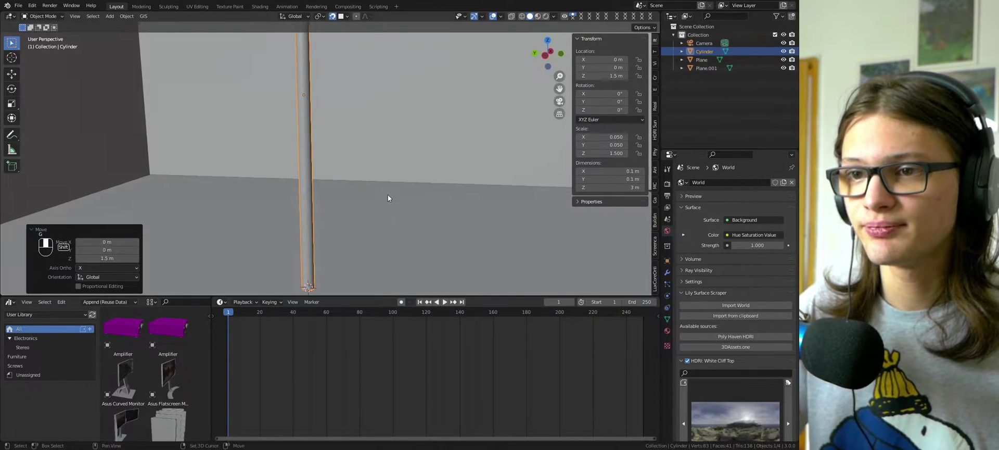
Add a second cylinder at the pole's base and scale it uniformly to about 0.15 m in diameter
{"action": "key", "text": "shift+a"}
{"action": "mouse_move", "coordinate": [354, 160]}
{"action": "left_click", "coordinate": [418, 201]}
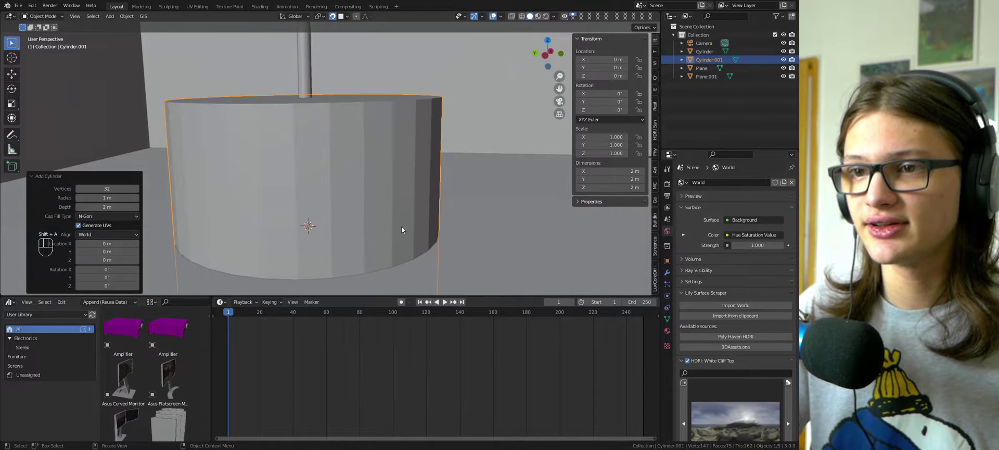
{"action": "key", "text": "s"}
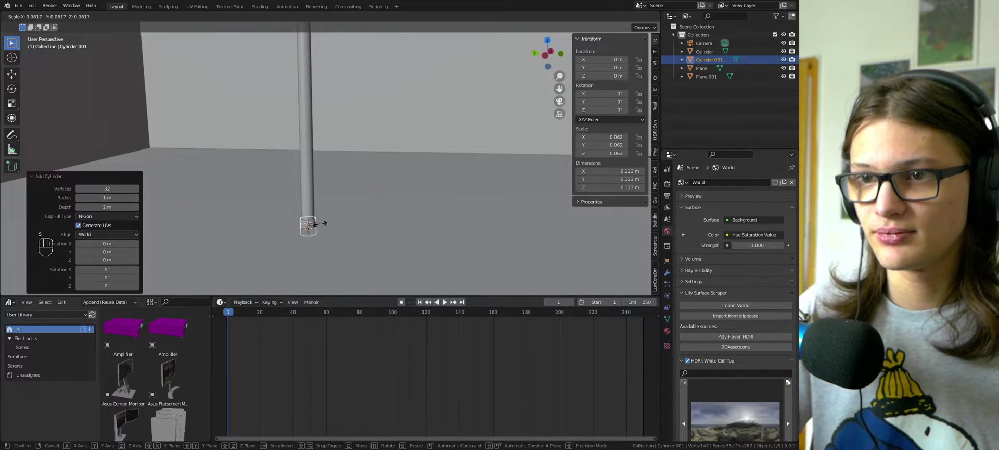
{"action": "left_click", "coordinate": [323, 224]}
{"action": "scroll", "coordinate": [329, 214], "scroll_direction": "up", "scroll_amount": 3}
{"action": "key", "text": "g"}
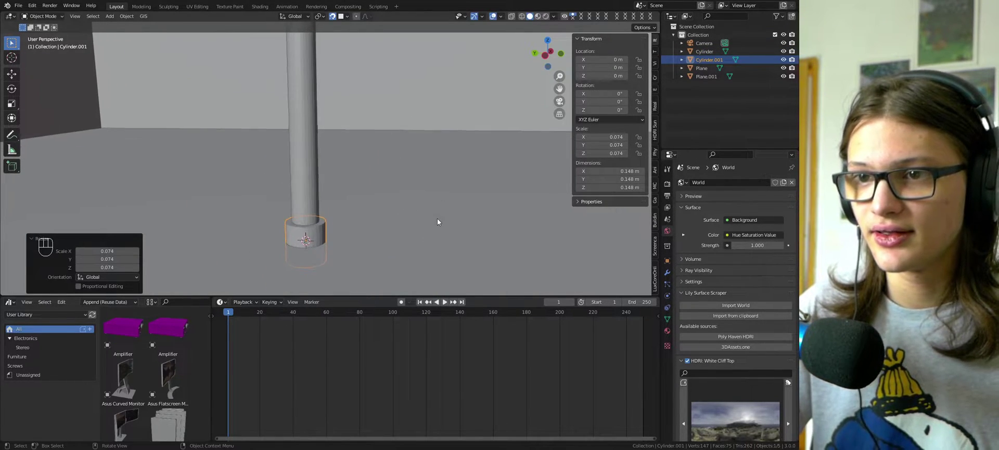
{"action": "key", "text": "z"}
{"action": "key", "text": "Escape"}
Flatten the base cylinder along Z to about 0.063 m high and raise it so its underside rests on the floor
{"action": "key", "text": "s"}
{"action": "key", "text": "z"}
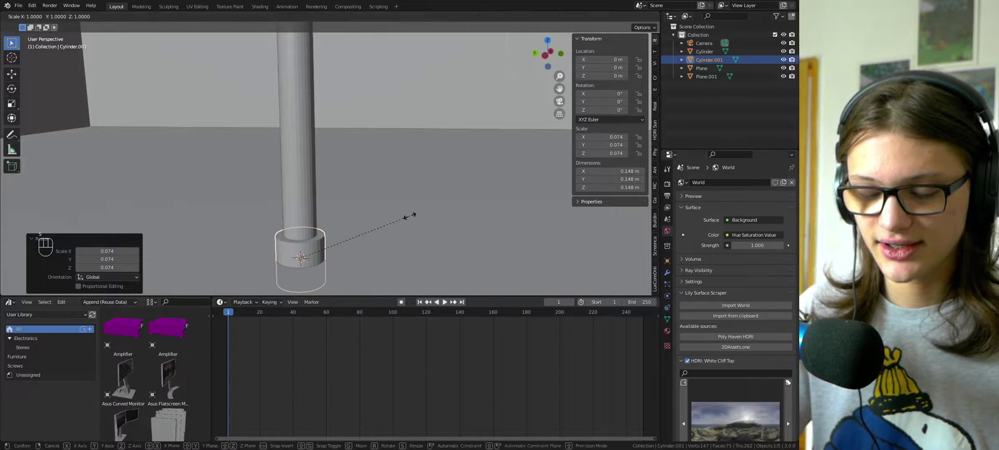
{"action": "left_click", "coordinate": [345, 268]}
{"action": "key", "text": "g"}
{"action": "key", "text": "z"}
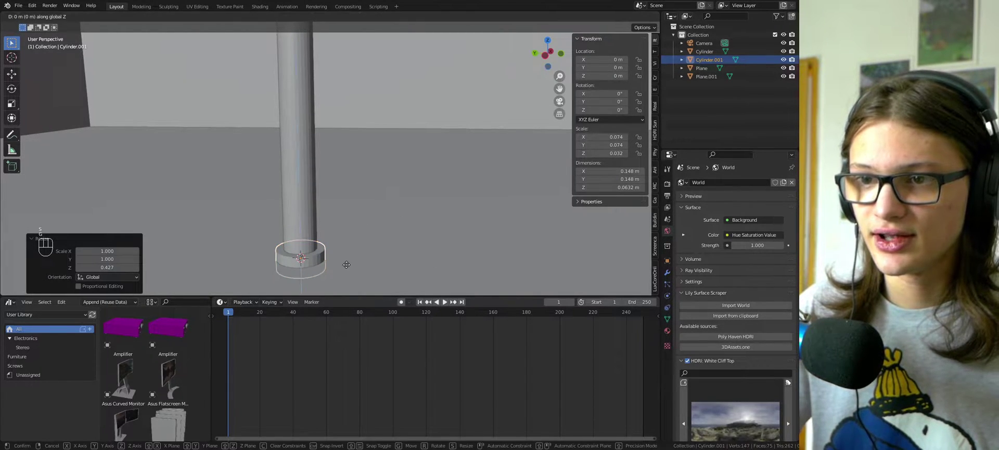
{"action": "left_click", "coordinate": [346, 264]}
{"action": "key", "text": "KP_Decimal"}
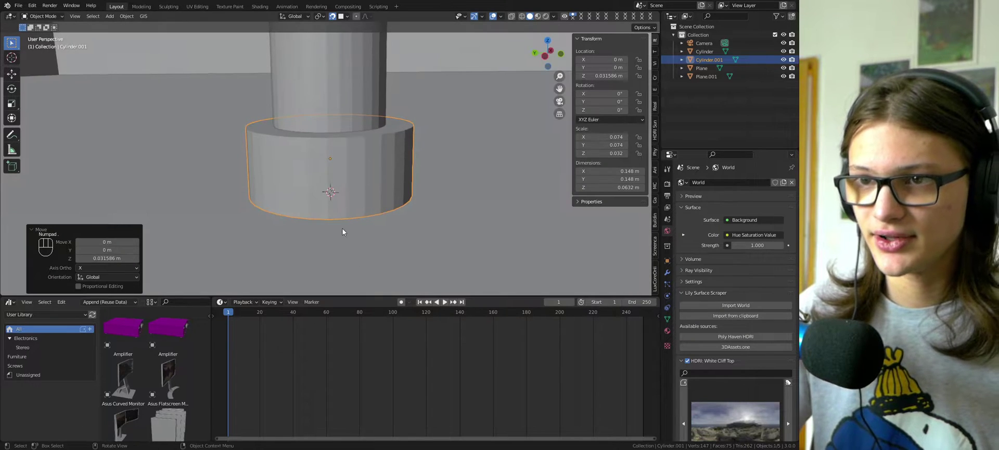
Save the scene with the pole and its base ring
{"action": "scroll", "coordinate": [379, 114], "scroll_direction": "down", "scroll_amount": 6}
{"action": "middle_click_drag", "start_coordinate": [379, 114], "coordinate": [375, 214]}
{"action": "key", "text": "ctrl+s"}
Add a plane at the world origin for the flag and enter Edit Mode on it
{"action": "scroll", "coordinate": [374, 151], "scroll_direction": "up", "scroll_amount": 6}
{"action": "key", "text": "shift+a"}
{"action": "mouse_move", "coordinate": [375, 216]}
{"action": "left_click", "coordinate": [458, 217]}
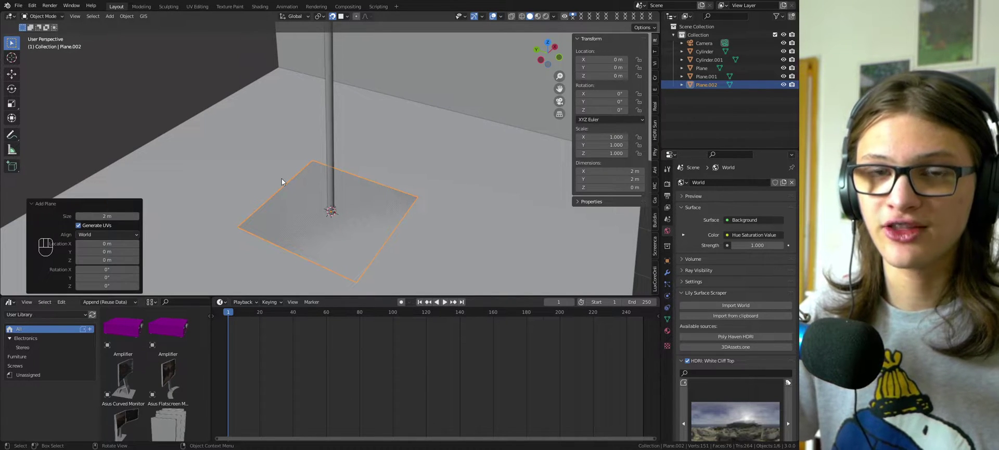
{"action": "key", "text": "Tab"}
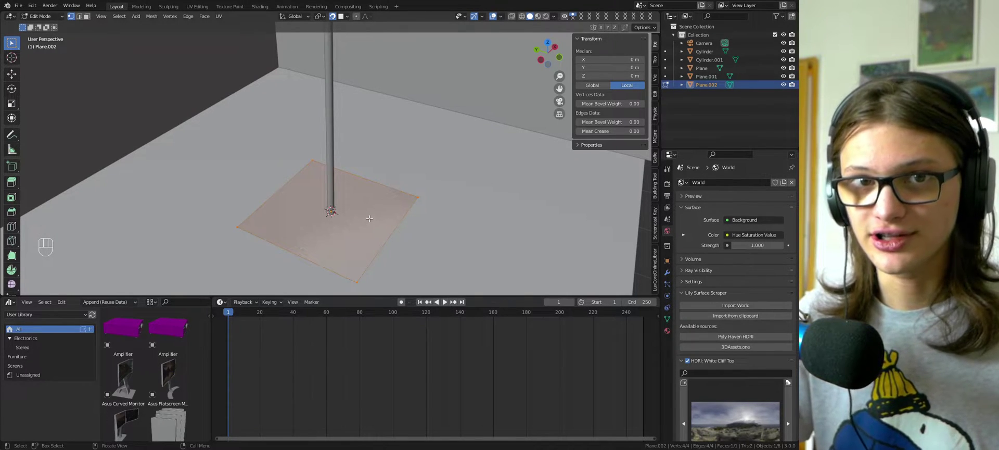
Switch to the browser to look at the Flag of Nepal image on Wikimedia Commons, and return to Blender
{"action": "key", "text": "alt+Tab"}
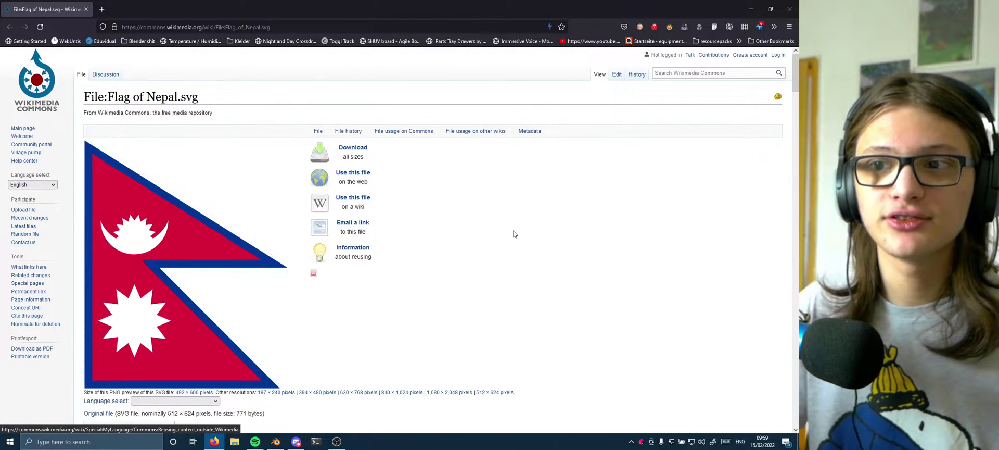
{"action": "key", "text": "alt+Tab"}
Add one centred loop cut that divides the plane into two halves along the X axis
{"action": "middle_click_drag", "start_coordinate": [393, 177], "coordinate": [371, 222]}
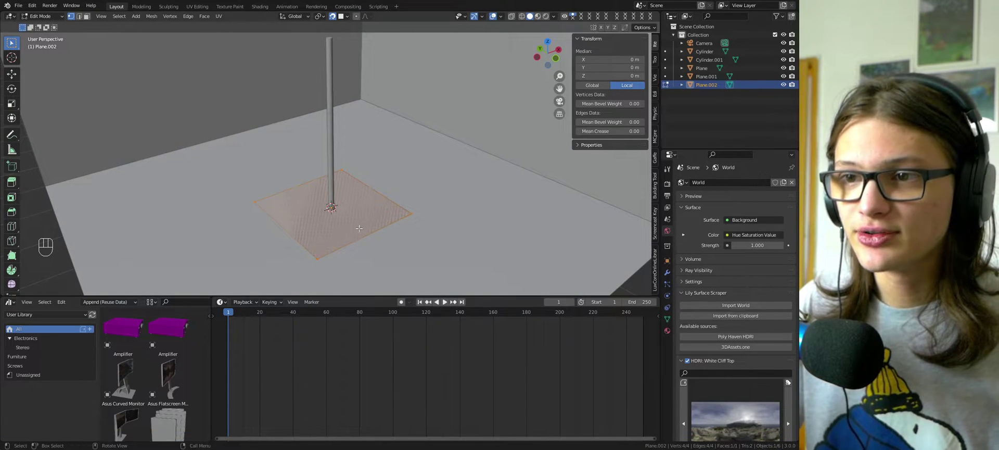
{"action": "key", "text": "ctrl+r"}
{"action": "left_click", "coordinate": [357, 239]}
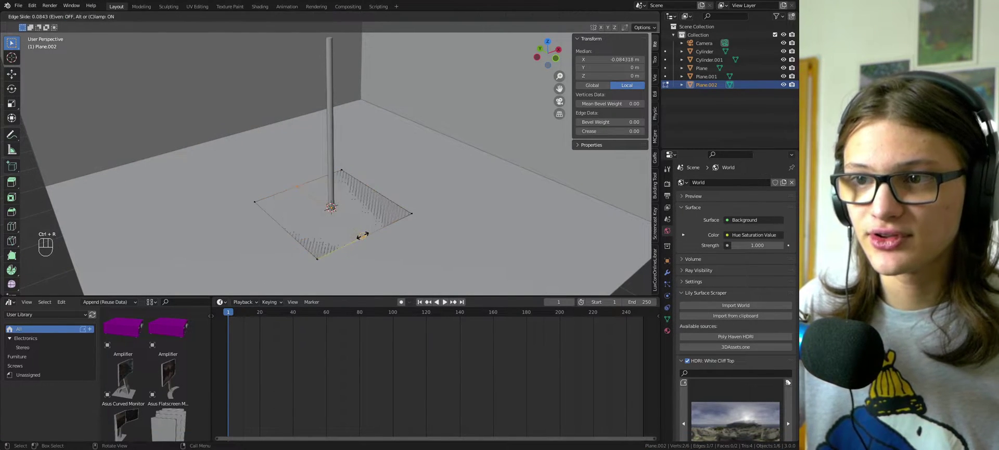
{"action": "right_click", "coordinate": [362, 235]}
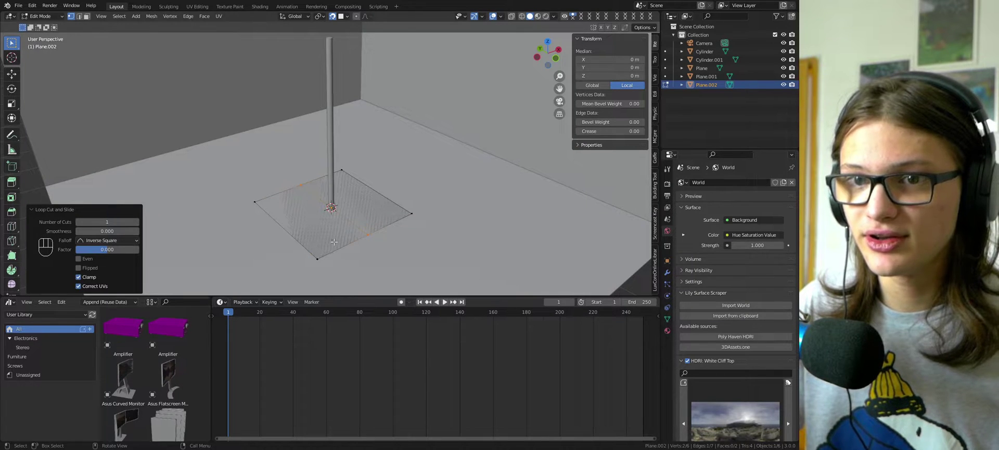
Delete the negative-X half of the plane and select the remaining face in face select mode
{"action": "middle_click_drag", "start_coordinate": [334, 241], "coordinate": [322, 218]}
{"action": "key", "text": "2"}
{"action": "key", "text": "x"}
{"action": "left_click", "coordinate": [283, 201]}
{"action": "middle_click_drag", "start_coordinate": [321, 190], "coordinate": [424, 208]}
{"action": "key", "text": "3"}
{"action": "left_click", "coordinate": [386, 156]}
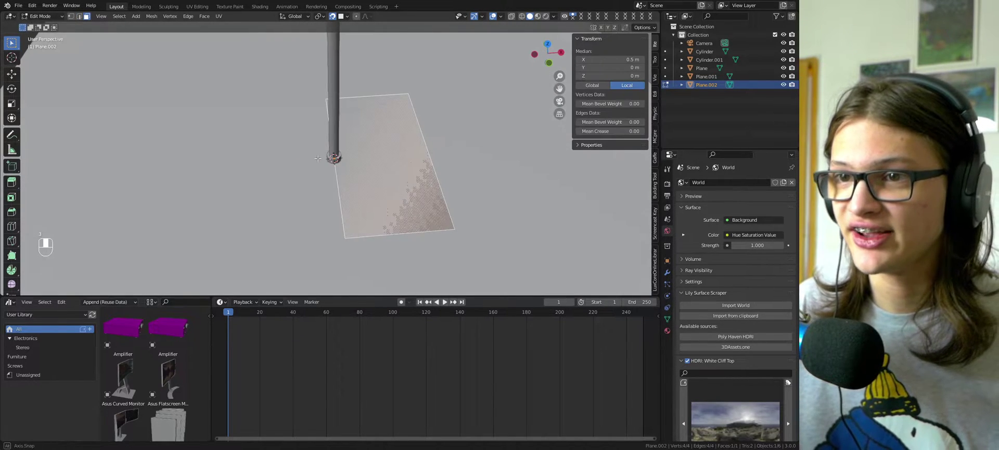
{"action": "key", "text": "r"}
{"action": "key", "text": "x"}
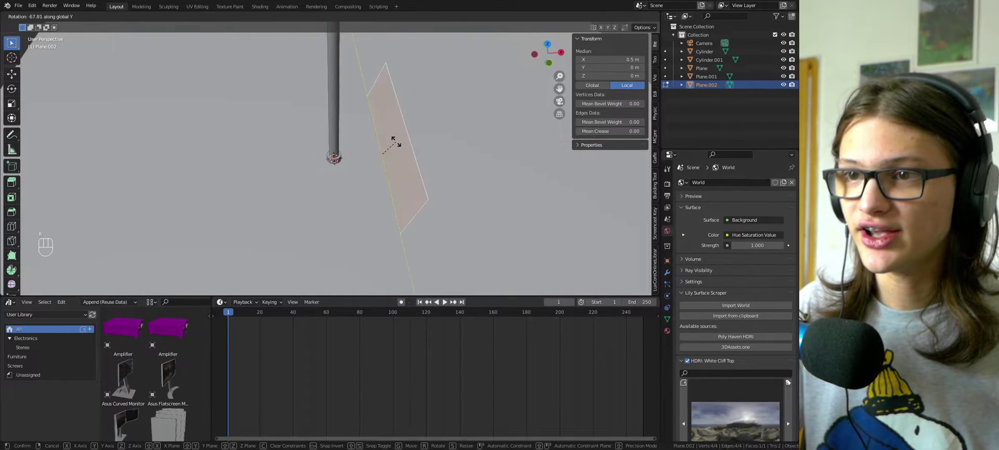
{"action": "left_click", "coordinate": [389, 197]}
Set the pivot point to the 3D Cursor and rotate the face -90° around Y so it stands upright
{"action": "key", "text": "period"}
{"action": "left_click", "coordinate": [473, 178]}
{"action": "type", "text": "ry"}
{"action": "type", "text": "90"}
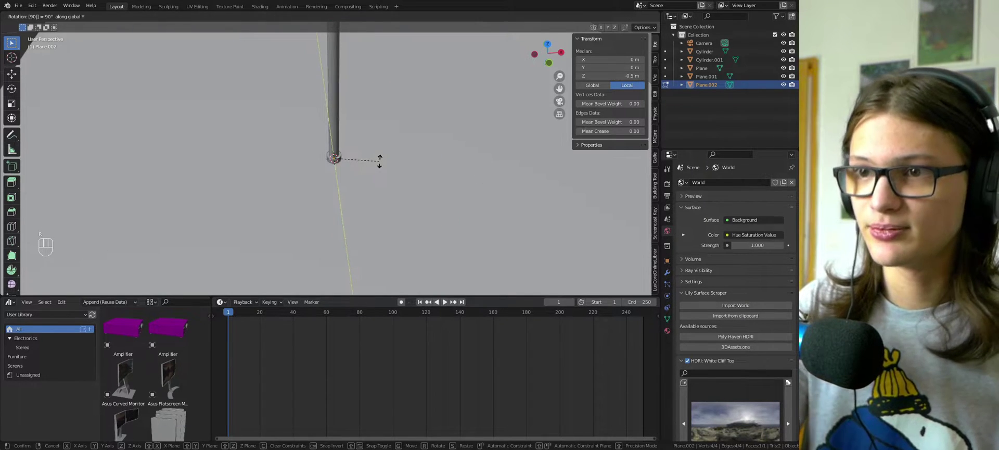
{"action": "key", "text": "minus"}
{"action": "key", "text": "Return"}
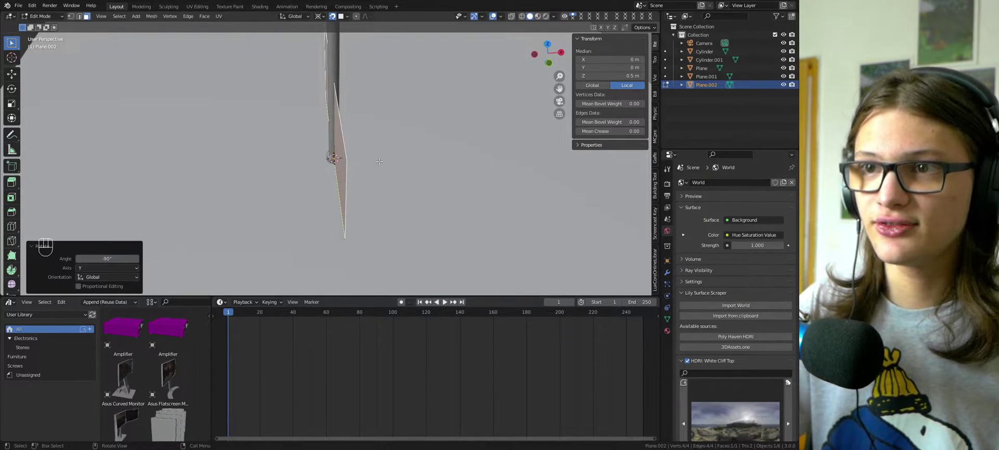
Return to Object Mode and move the flag plane up about 1.98 m along Z to the top of the pole
{"action": "key", "text": "Tab"}
{"action": "middle_click_drag", "start_coordinate": [473, 154], "coordinate": [409, 151]}
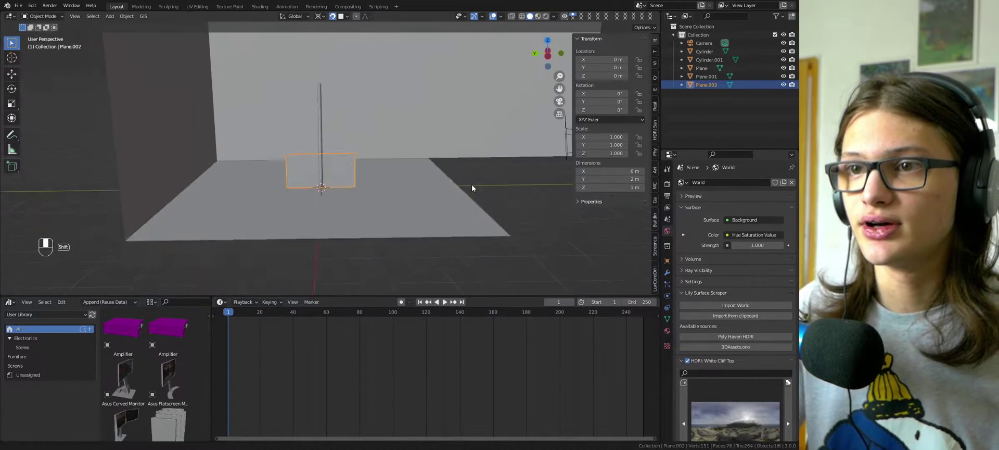
{"action": "middle_click_drag", "start_coordinate": [472, 187], "coordinate": [472, 224], "text": "shift"}
{"action": "key", "text": "g"}
{"action": "key", "text": "z"}
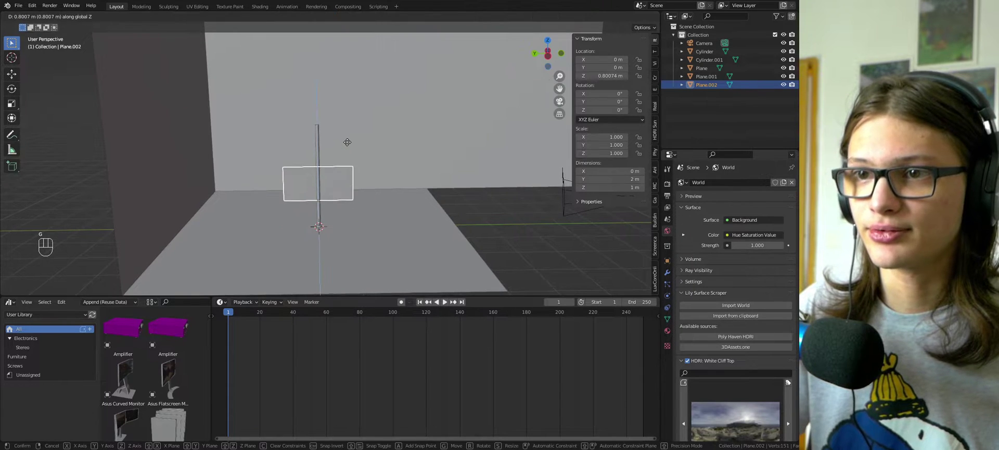
{"action": "left_click", "coordinate": [349, 141]}
Move the flag plane about -1.08 m along Y so its short edge sits just beside the pole
{"action": "middle_click_drag", "start_coordinate": [349, 140], "coordinate": [361, 170], "text": "shift"}
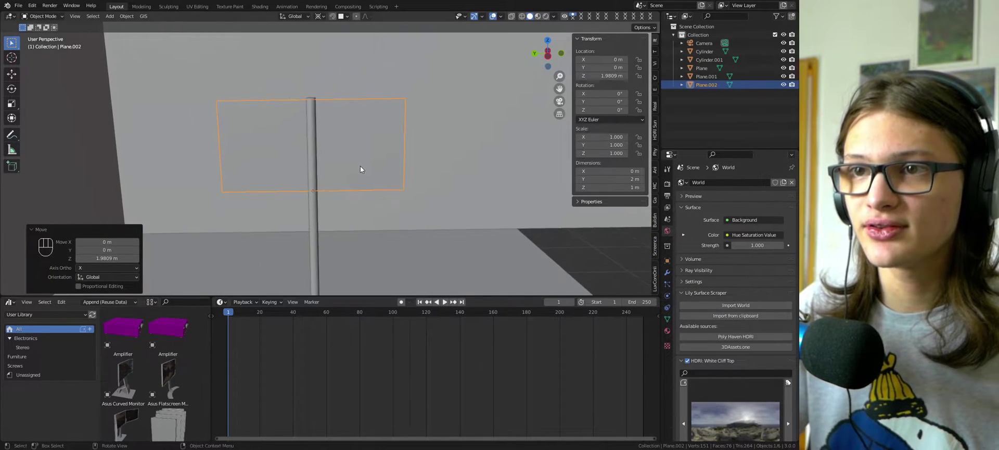
{"action": "key", "text": "g"}
{"action": "key", "text": "y"}
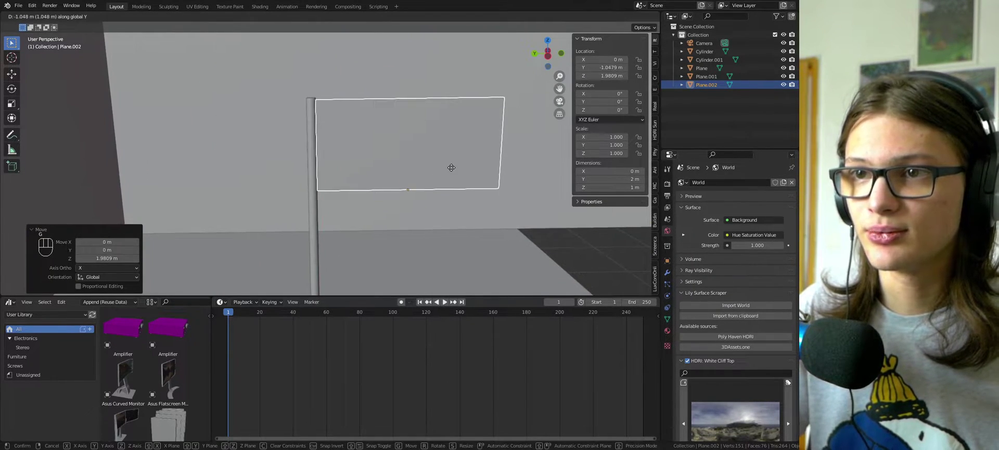
{"action": "left_click", "coordinate": [436, 172]}
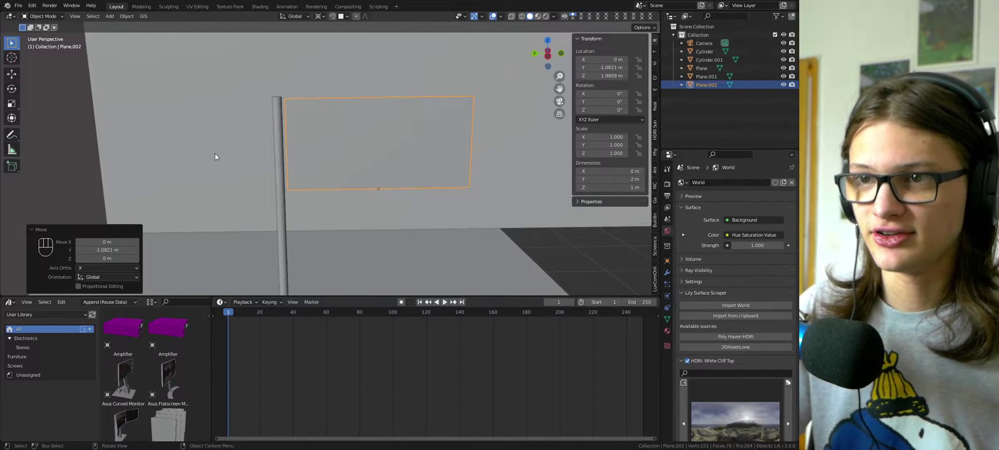
Save the scene and enter Edit Mode on the flag plane
{"action": "scroll", "coordinate": [355, 151], "scroll_direction": "down", "scroll_amount": 3}
{"action": "key", "text": "ctrl+s"}
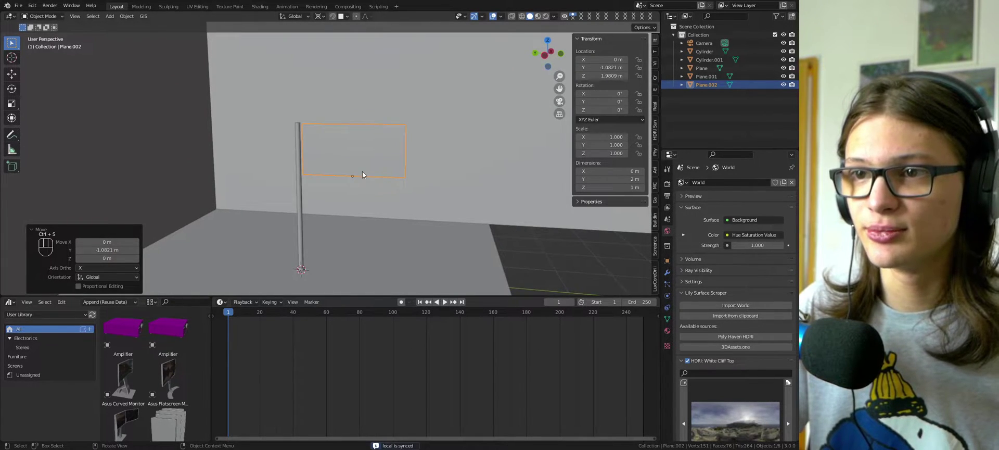
{"action": "key", "text": "Tab"}
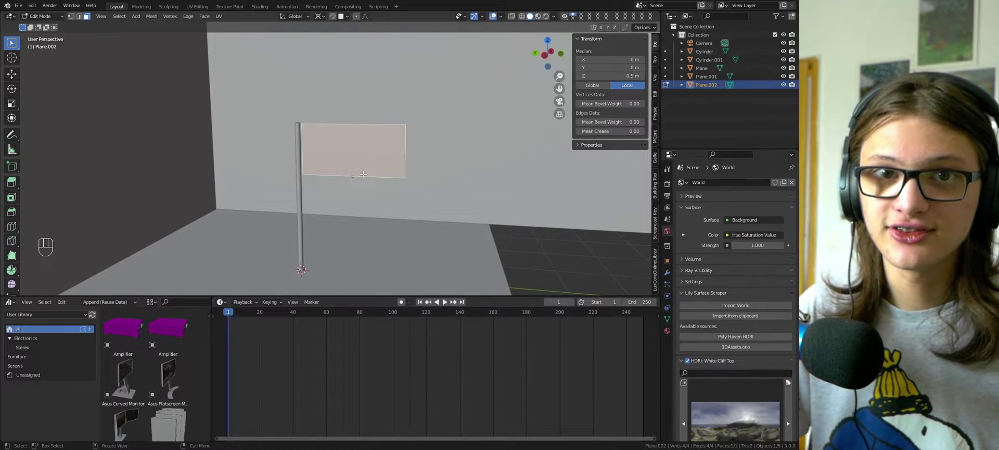
Check the computer's CPU usage in Task Manager and close it
{"action": "key", "text": "ctrl+shift+Escape"}
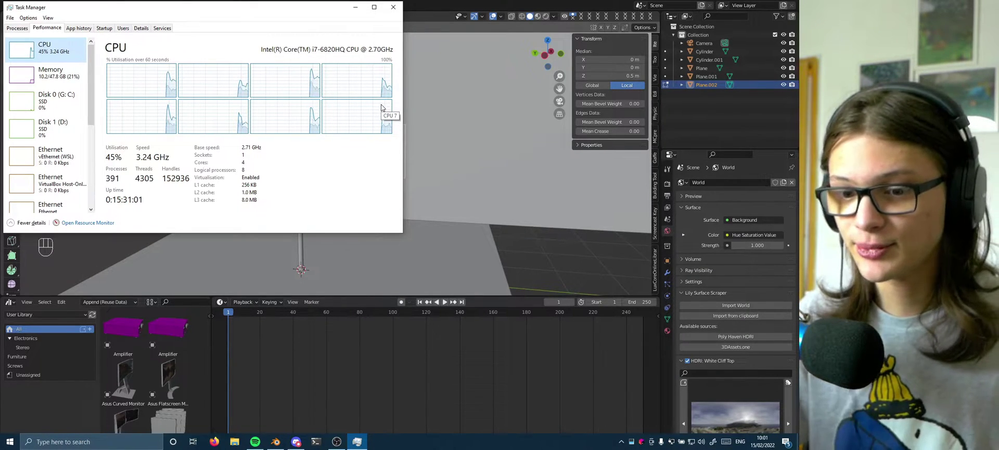
{"action": "left_click", "coordinate": [393, 8]}
Add one centred vertical loop cut to the flag plane
{"action": "key", "text": "ctrl+r"}
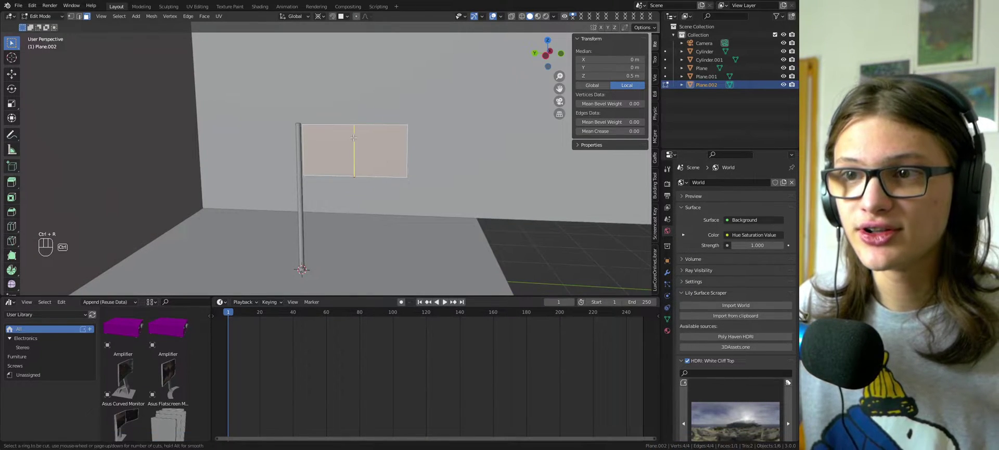
{"action": "left_click", "coordinate": [405, 128]}
{"action": "right_click", "coordinate": [404, 128]}
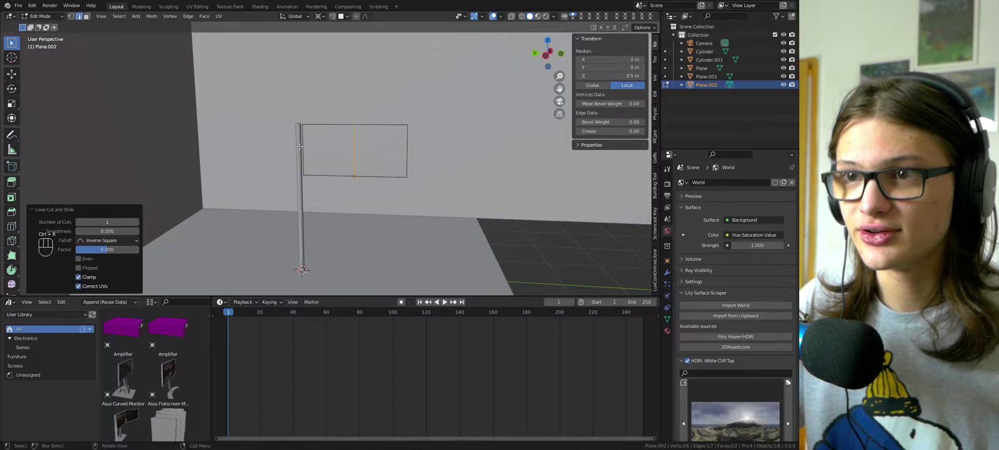
Select the whole flag mesh and subdivide it with the number of cuts set to 15
{"action": "key", "text": "a"}
{"action": "key", "text": "space"}
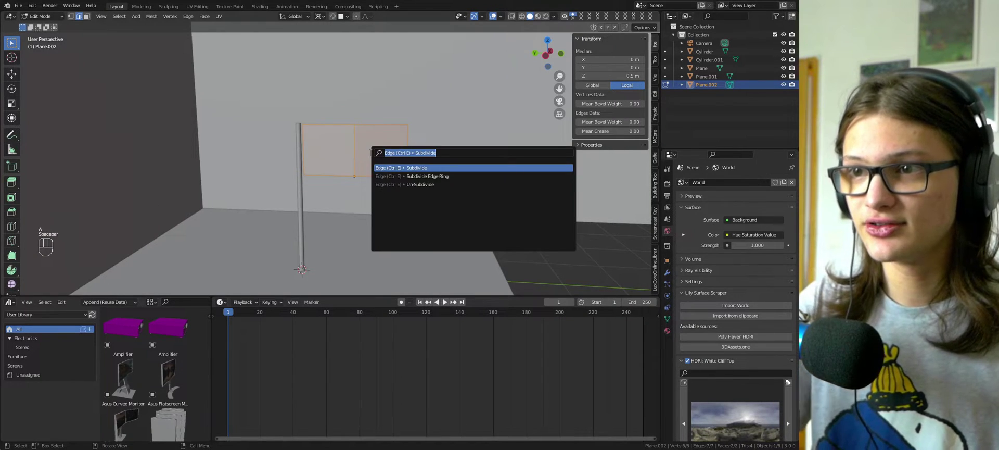
{"action": "left_click", "coordinate": [406, 167]}
{"action": "left_click", "coordinate": [116, 235]}
{"action": "key", "text": "F9"}
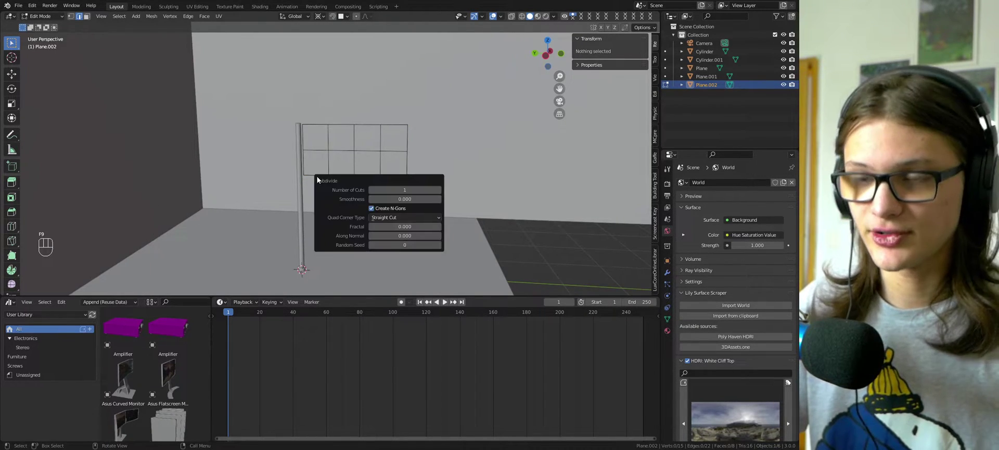
{"action": "left_click", "coordinate": [407, 191]}
{"action": "type", "text": "15"}
{"action": "key", "text": "Return"}
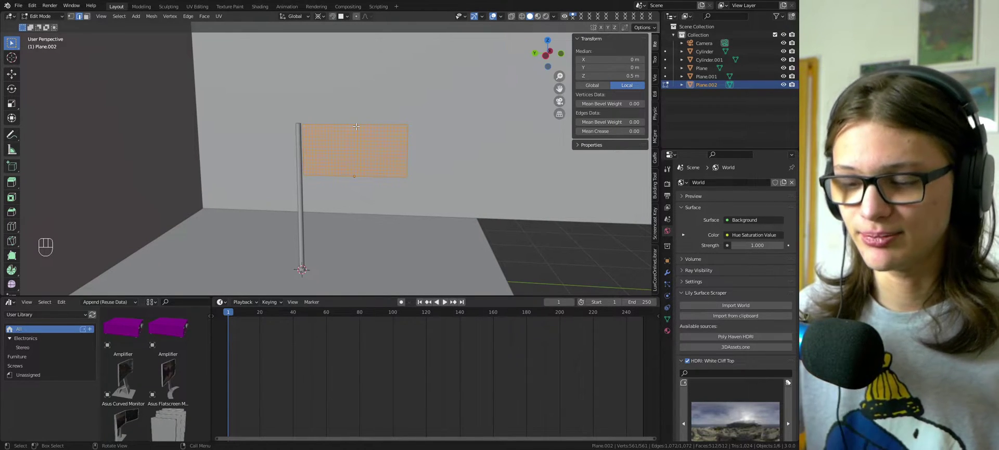
In vertex select mode, select the two flag vertices just inside the upper and lower corners beside the pole
{"action": "scroll", "coordinate": [356, 124], "scroll_direction": "up", "scroll_amount": 3}
{"action": "scroll", "coordinate": [357, 125], "scroll_direction": "down", "scroll_amount": 2}
{"action": "key", "text": "Tab"}
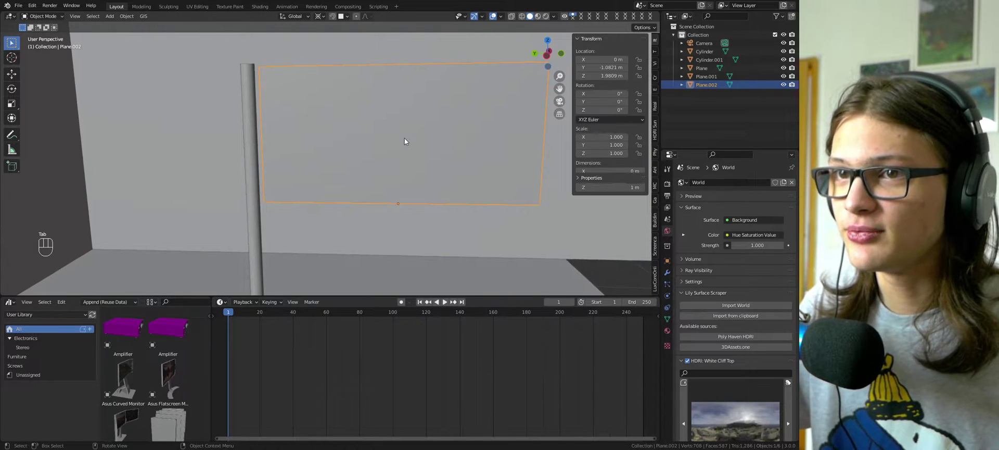
{"action": "middle_click_drag", "start_coordinate": [404, 145], "coordinate": [350, 170], "text": "shift"}
{"action": "key", "text": "Tab"}
{"action": "key", "text": "1"}
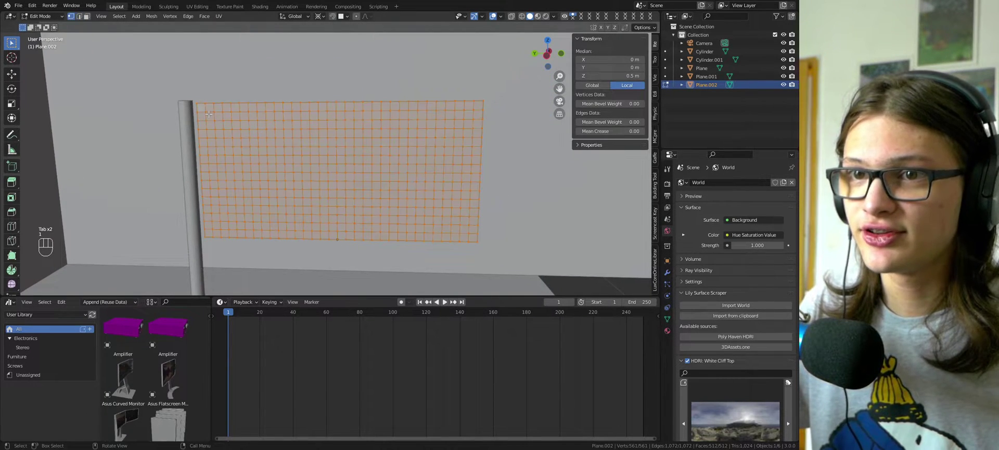
{"action": "left_click", "coordinate": [207, 115]}
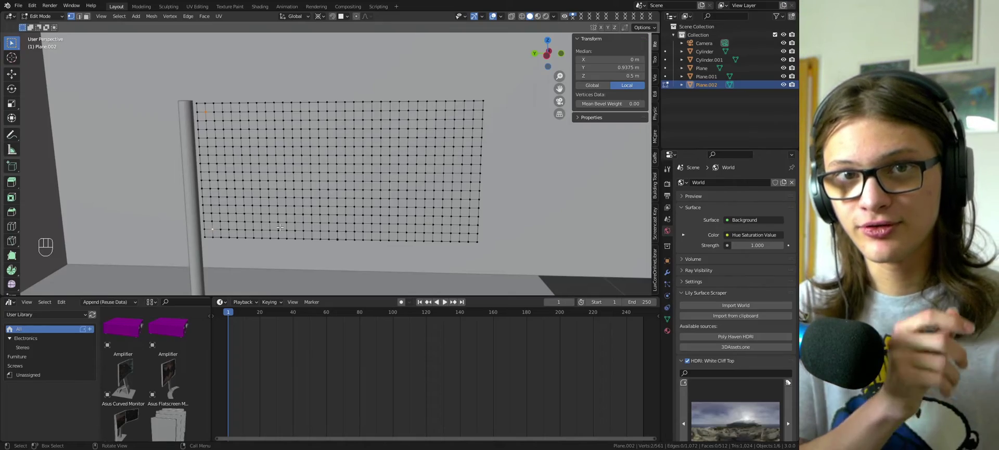
{"action": "middle_click_drag", "start_coordinate": [280, 227], "coordinate": [184, 230]}
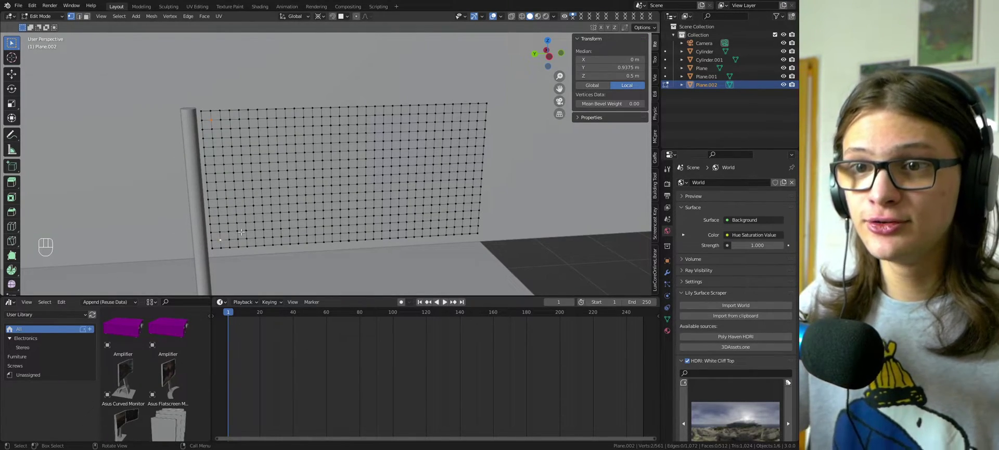
{"action": "key", "text": "KP_1"}
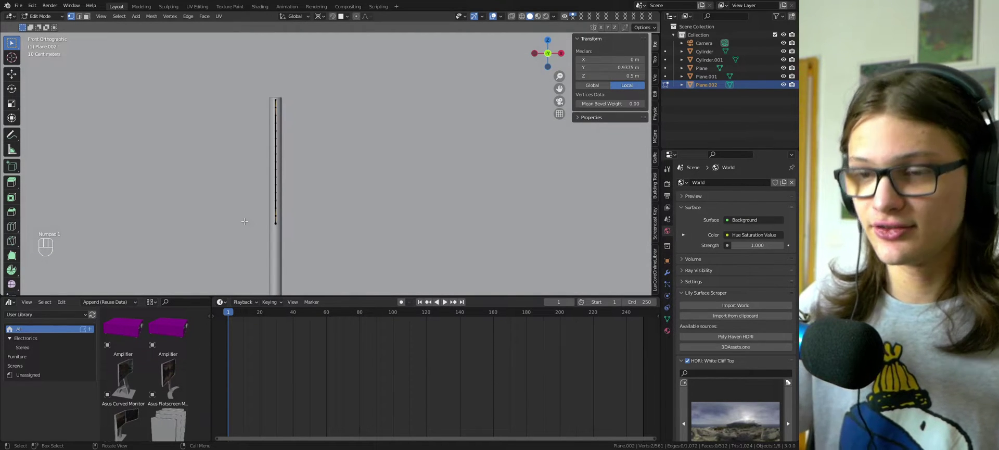
{"action": "middle_click_drag", "start_coordinate": [245, 221], "coordinate": [258, 162]}
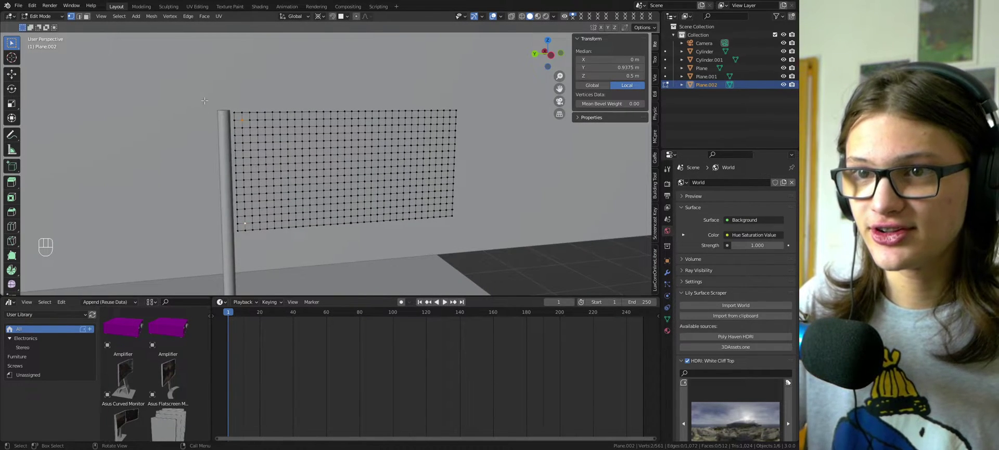
Create a vertex group named Pin for the flag's two selected corner vertices beside the pole
{"action": "left_click", "coordinate": [667, 319]}
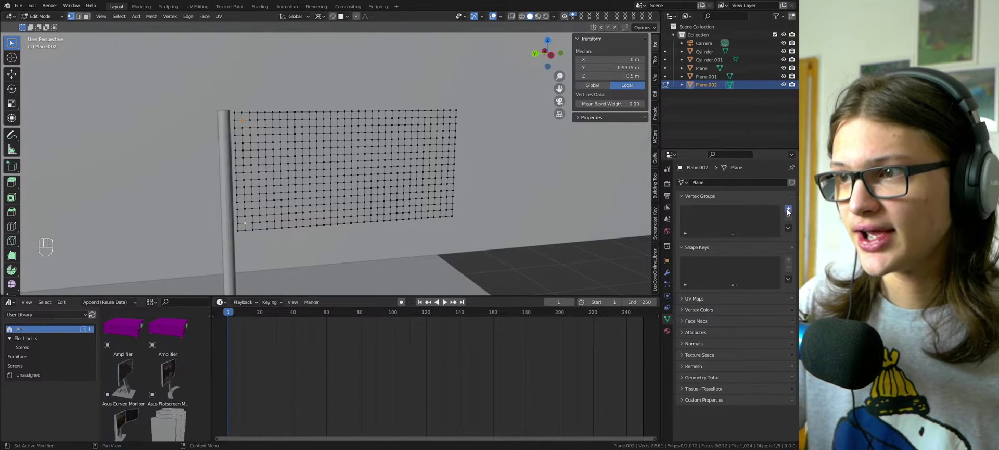
{"action": "left_click", "coordinate": [788, 208]}
{"action": "double_click", "coordinate": [700, 210]}
{"action": "type", "text": "Pin"}
{"action": "key", "text": "Return"}
Test the Pin group's vertex selection, clear the selection and return the flag to Object Mode
{"action": "left_click", "coordinate": [757, 260]}
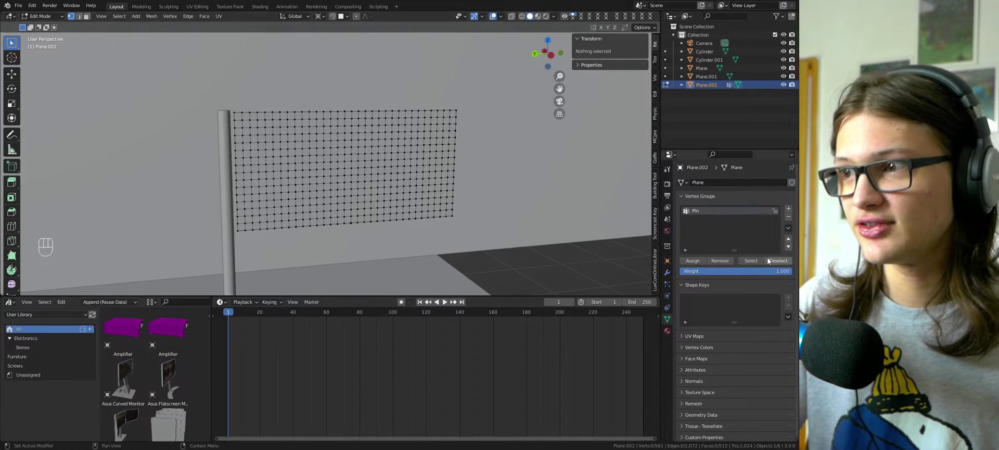
{"action": "left_click", "coordinate": [759, 260]}
{"action": "key", "text": "a"}
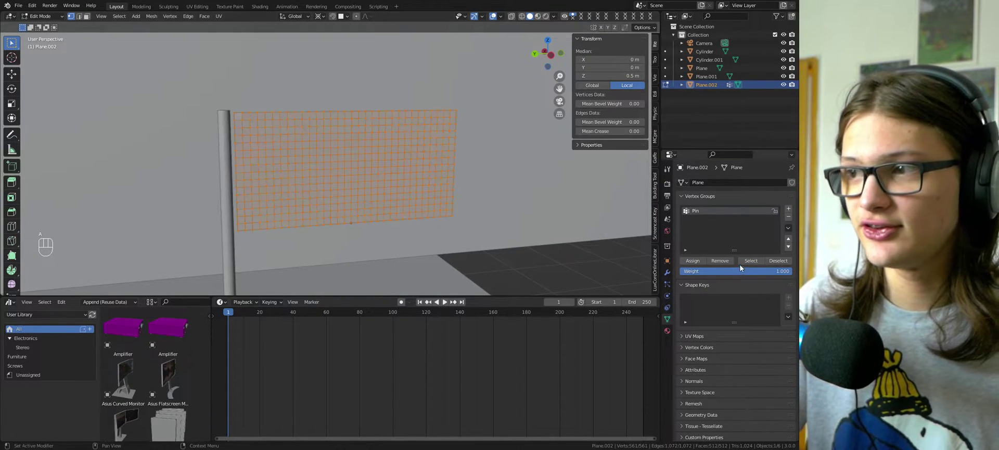
{"action": "key", "text": "alt+a"}
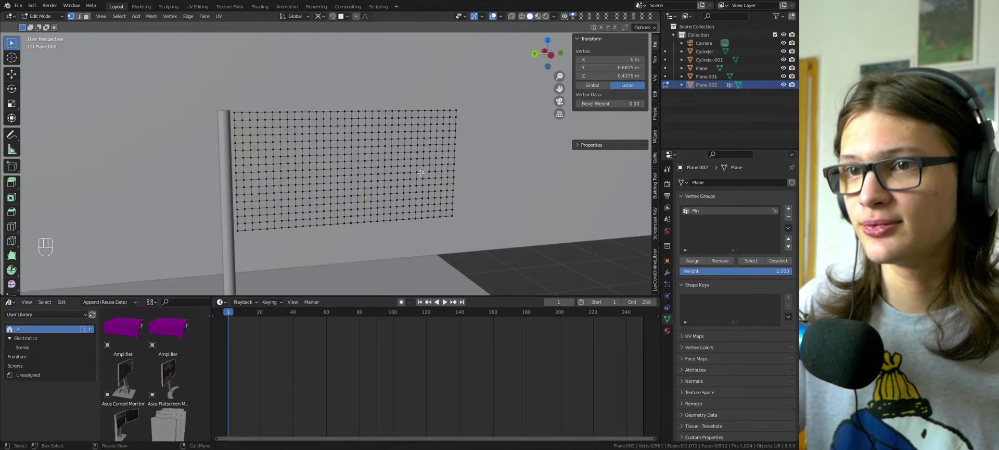
{"action": "middle_click_drag", "start_coordinate": [458, 166], "coordinate": [477, 169]}
{"action": "key", "text": "Tab"}
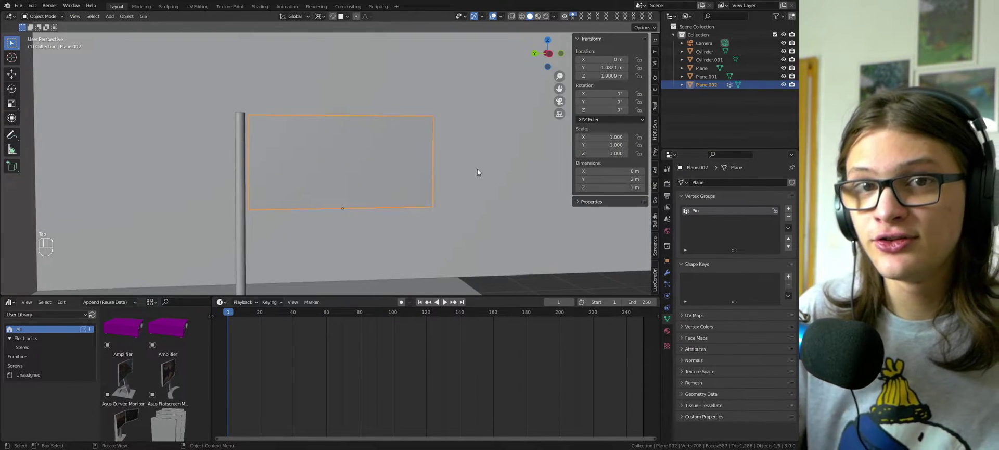
{"action": "middle_click_drag", "start_coordinate": [378, 163], "coordinate": [313, 146]}
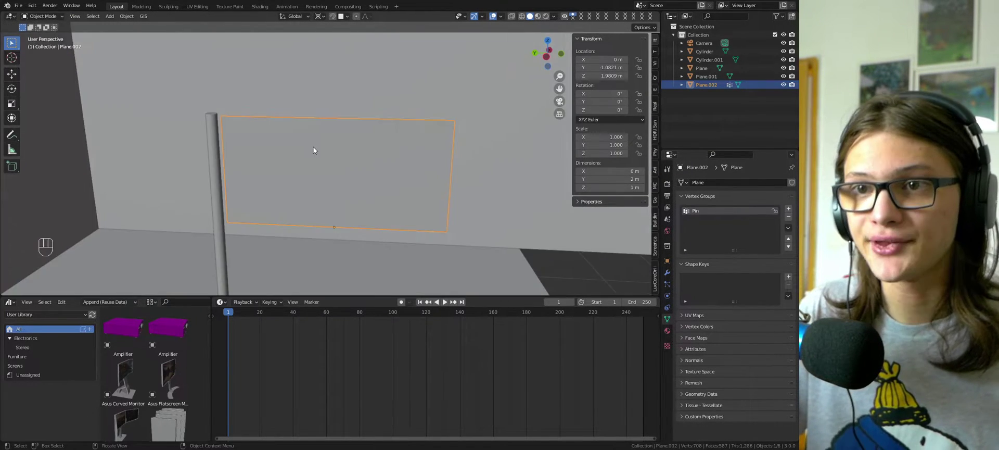
Give the flagpole cylinder Collision physics
{"action": "left_click", "coordinate": [705, 51]}
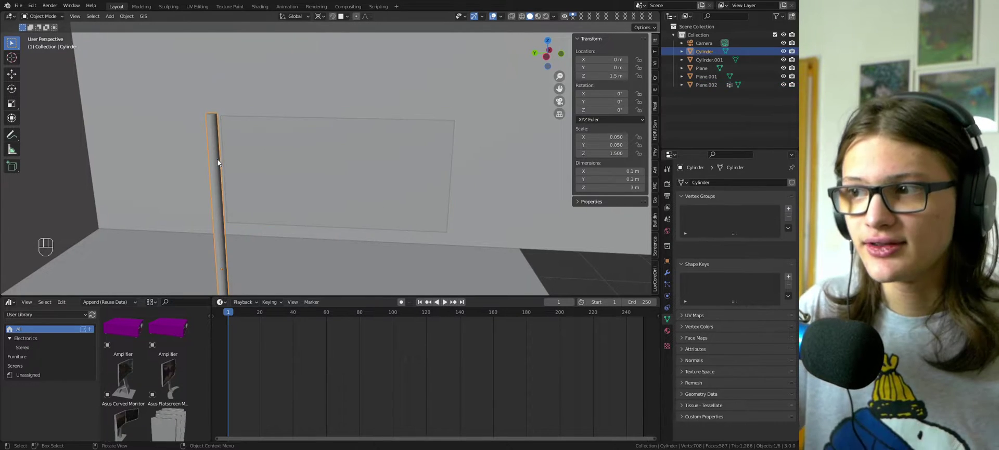
{"action": "left_click", "coordinate": [667, 272]}
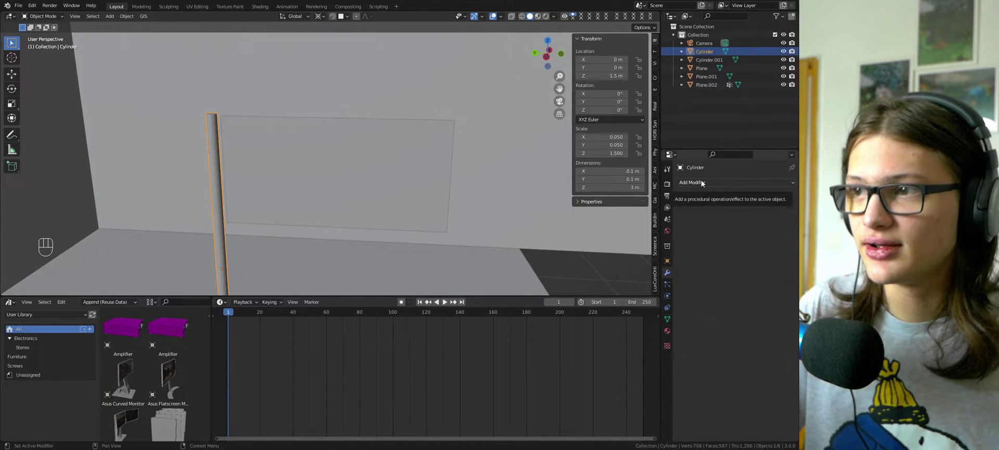
{"action": "left_click", "coordinate": [667, 296]}
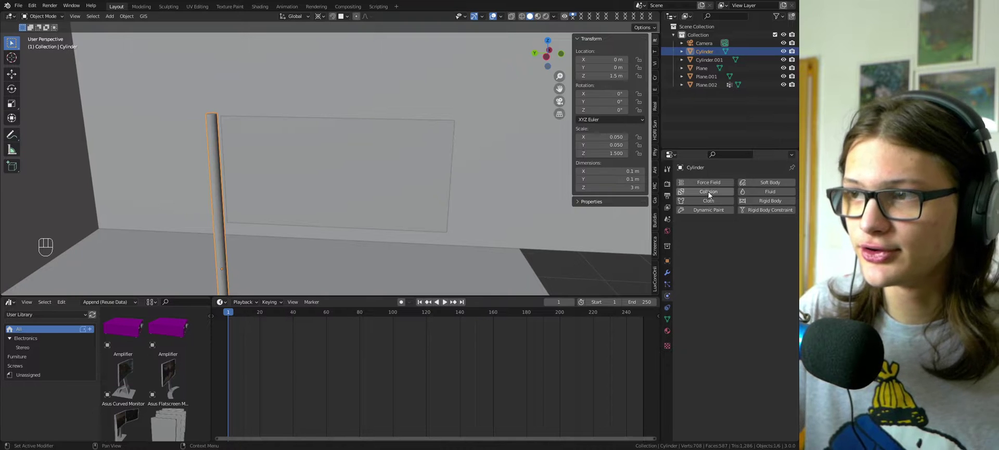
{"action": "left_click", "coordinate": [708, 192]}
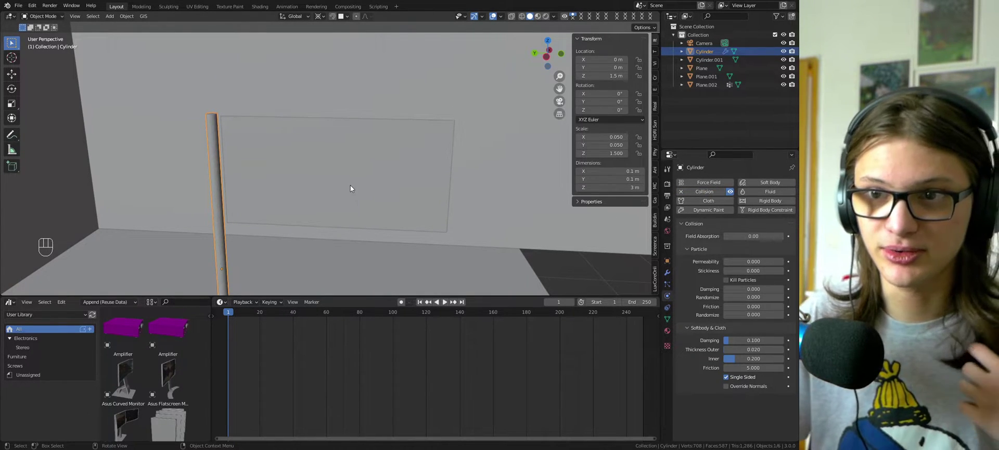
Add Cloth physics to the flag, preview the simulation briefly and return to the first frame
{"action": "left_click", "coordinate": [351, 186]}
{"action": "left_click", "coordinate": [719, 201]}
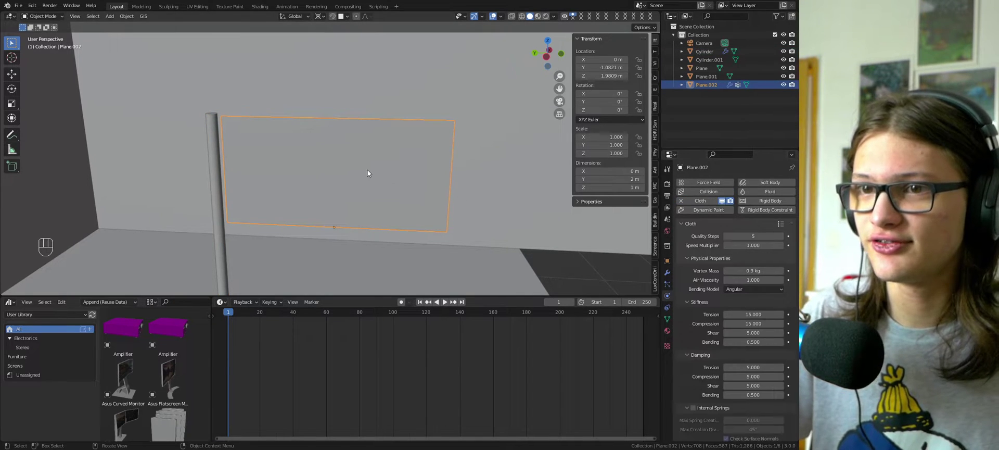
{"action": "key", "text": "shift+Left"}
{"action": "key", "text": "shift+space"}
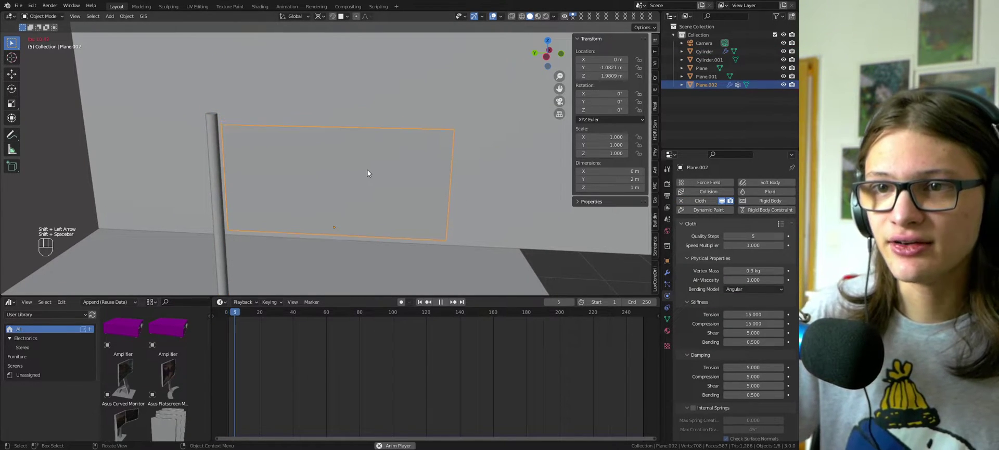
{"action": "key", "text": "shift+space"}
{"action": "key", "text": "shift+Left"}
Assign the Pin vertex group as the pin group in the flag's cloth shape settings
{"action": "scroll", "coordinate": [689, 297], "scroll_direction": "down", "scroll_amount": 8}
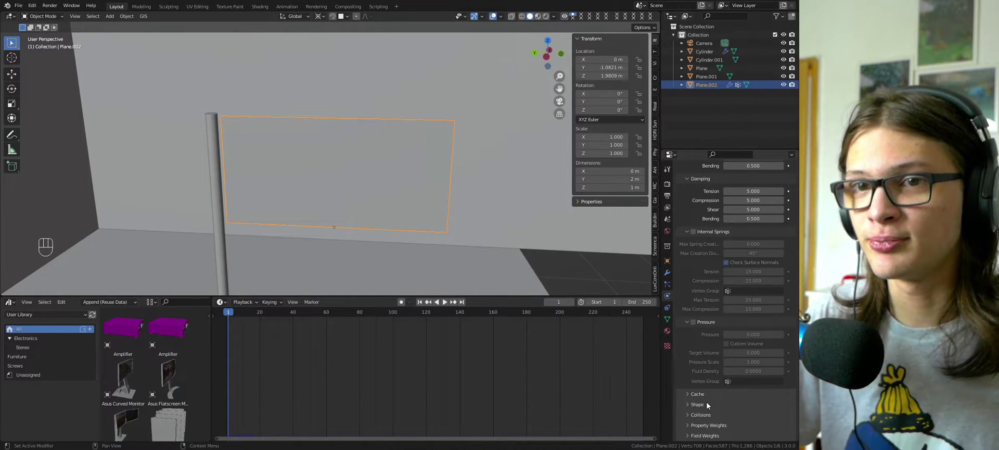
{"action": "left_click", "coordinate": [697, 403]}
{"action": "scroll", "coordinate": [707, 400], "scroll_direction": "down", "scroll_amount": 3}
{"action": "left_click", "coordinate": [745, 353]}
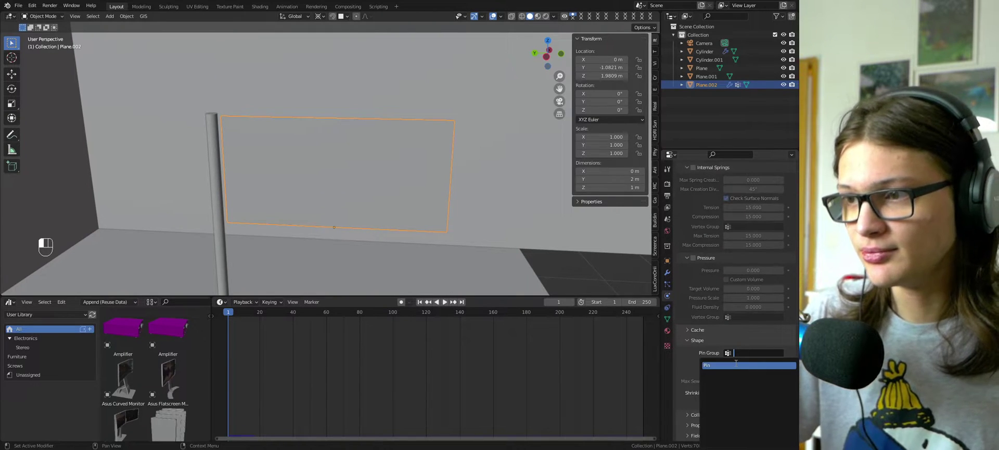
{"action": "left_click", "coordinate": [734, 364]}
Enable Self Collisions in the flag's cloth collision settings
{"action": "left_click", "coordinate": [701, 414]}
{"action": "scroll", "coordinate": [704, 406], "scroll_direction": "down", "scroll_amount": 5}
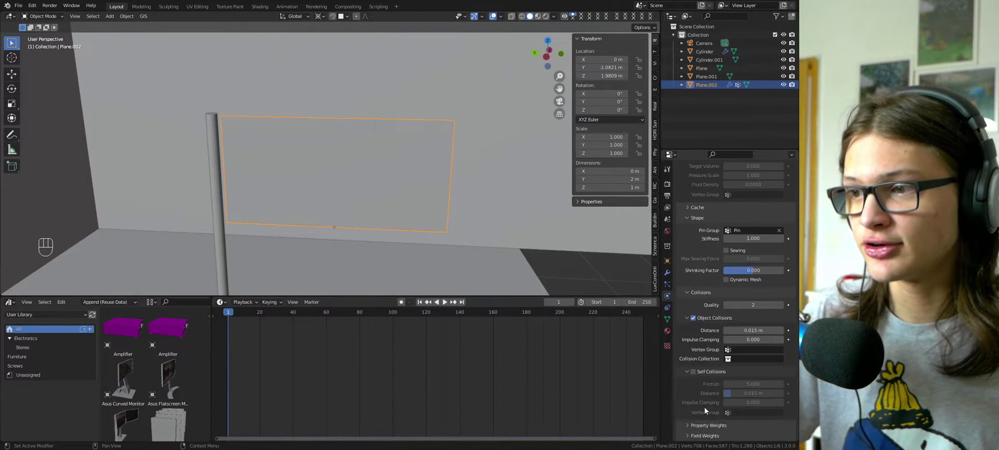
{"action": "left_click", "coordinate": [695, 371]}
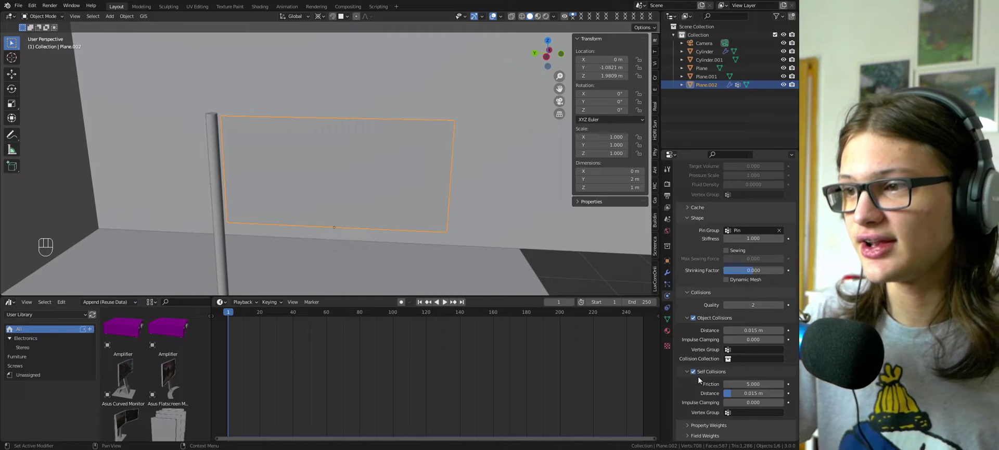
Play the pinned cloth simulation from the first frame and inspect how the flag falls against the pole
{"action": "key", "text": "shift+Left"}
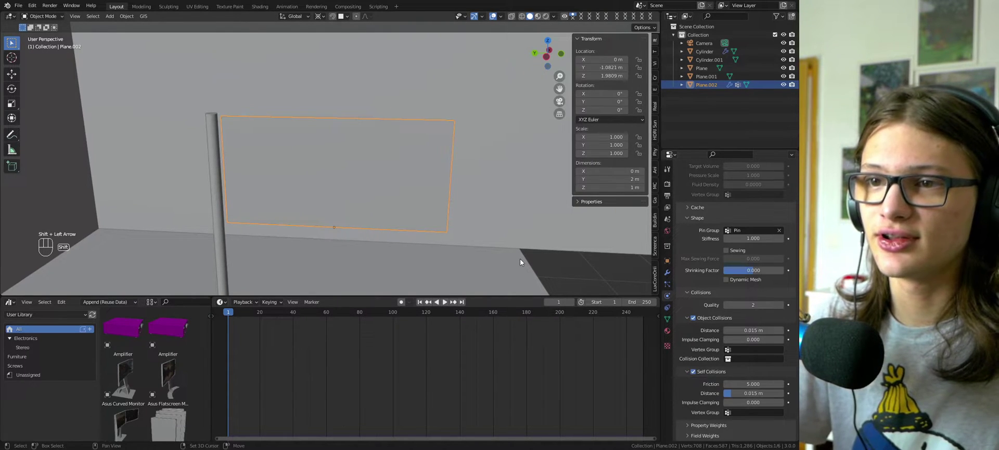
{"action": "key", "text": "shift+space"}
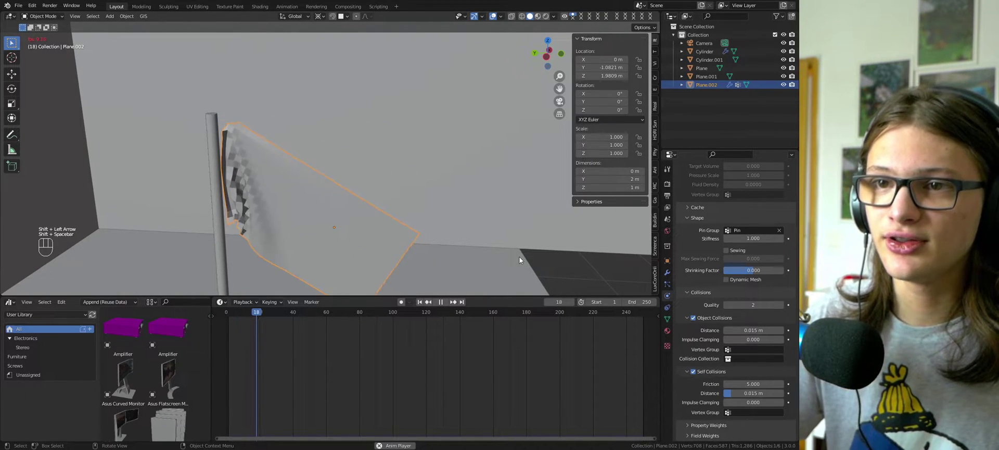
{"action": "key", "text": "shift+space"}
{"action": "middle_click_drag", "start_coordinate": [355, 237], "coordinate": [350, 210]}
Set the cloth's vertex mass to 0.05 kg and save the file
{"action": "scroll", "coordinate": [753, 274], "scroll_direction": "up", "scroll_amount": 12}
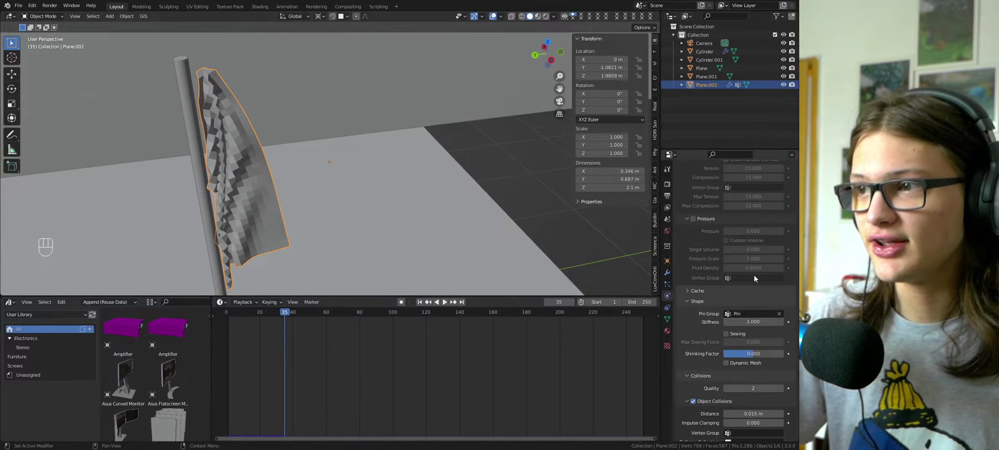
{"action": "scroll", "coordinate": [750, 272], "scroll_direction": "up", "scroll_amount": 4}
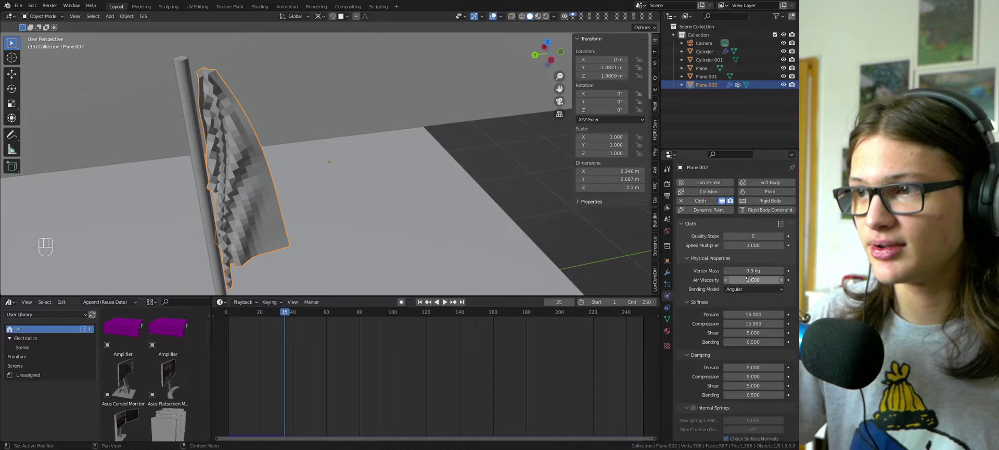
{"action": "left_click", "coordinate": [752, 270]}
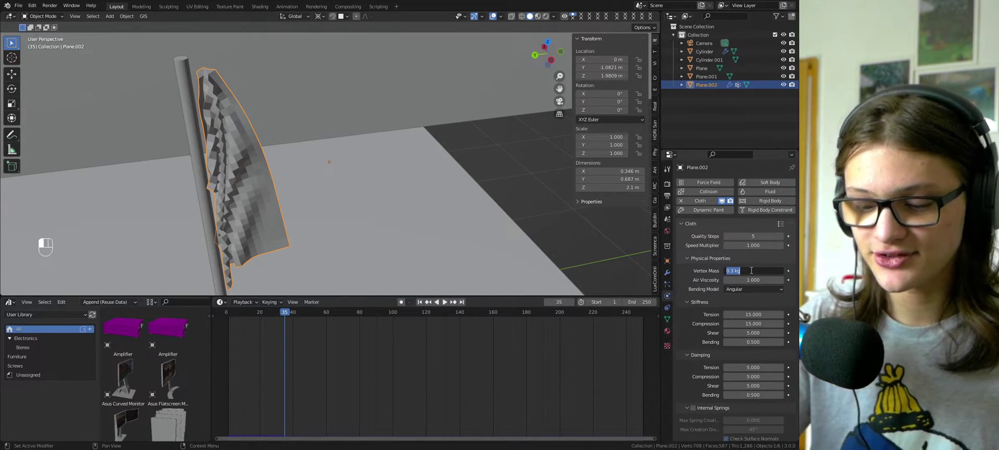
{"action": "type", "text": "0.05"}
{"action": "key", "text": "Return"}
{"action": "key", "text": "ctrl+s"}
Replay the simulation with the lighter cloth and return to the first frame
{"action": "key", "text": "shift+Left"}
{"action": "key", "text": "shift+space"}
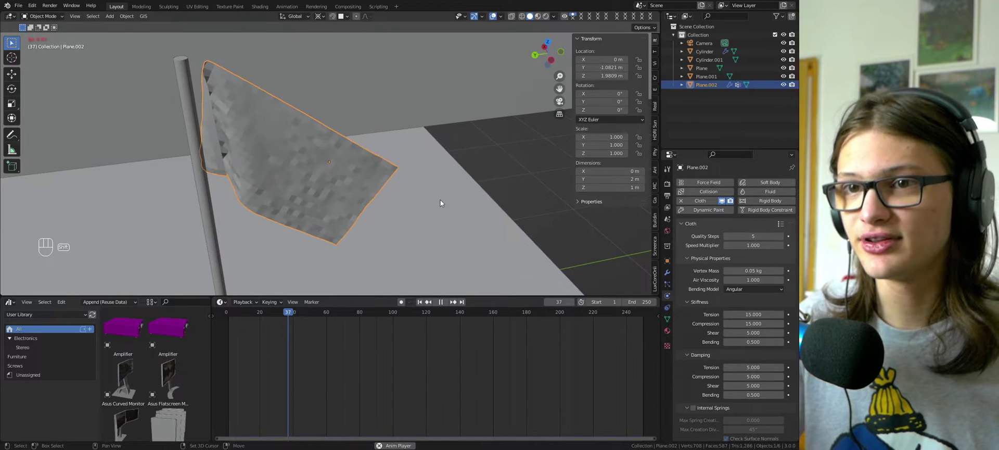
{"action": "key", "text": "shift+space"}
{"action": "key", "text": "shift+Left"}
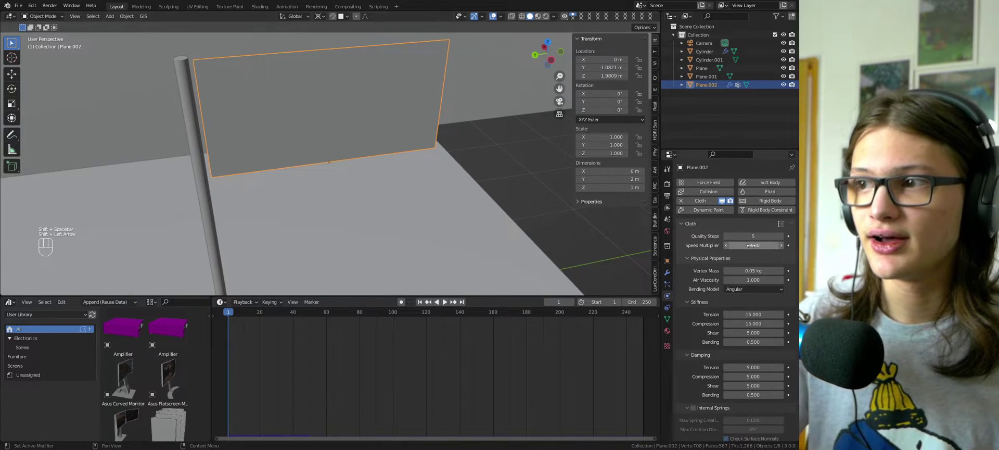
Add a Solidify modifier and a Subdivision Surface modifier to the flag
{"action": "left_click", "coordinate": [667, 272]}
{"action": "left_click", "coordinate": [699, 200]}
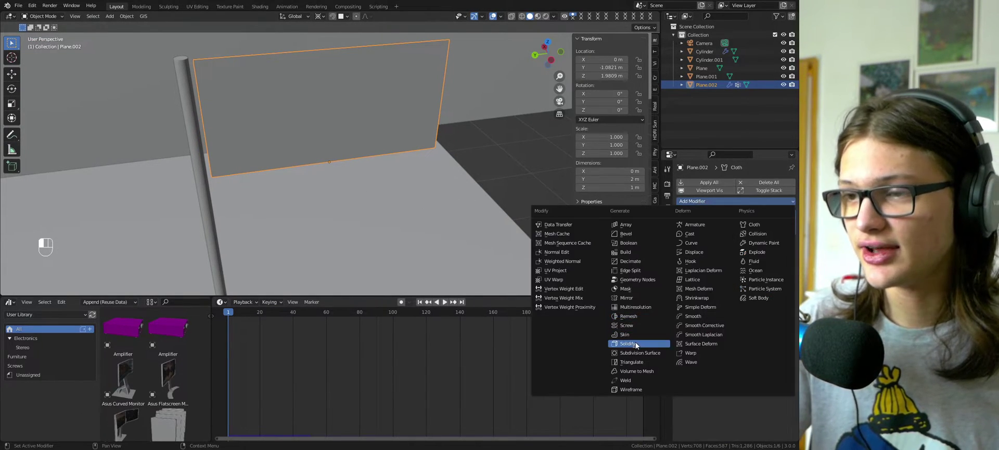
{"action": "left_click", "coordinate": [636, 344]}
{"action": "left_click", "coordinate": [700, 200]}
{"action": "left_click", "coordinate": [639, 352]}
{"action": "scroll", "coordinate": [697, 343], "scroll_direction": "down", "scroll_amount": 1}
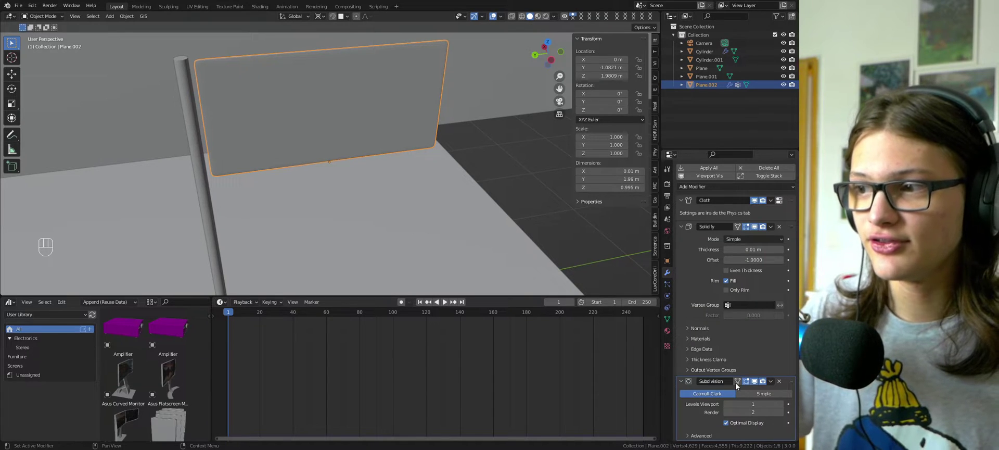
Play a few frames of the simulation and examine the thickened, smoothed flag
{"action": "middle_click_drag", "start_coordinate": [486, 206], "coordinate": [445, 185]}
{"action": "scroll", "coordinate": [444, 185], "scroll_direction": "down", "scroll_amount": 1}
{"action": "key", "text": "shift+space"}
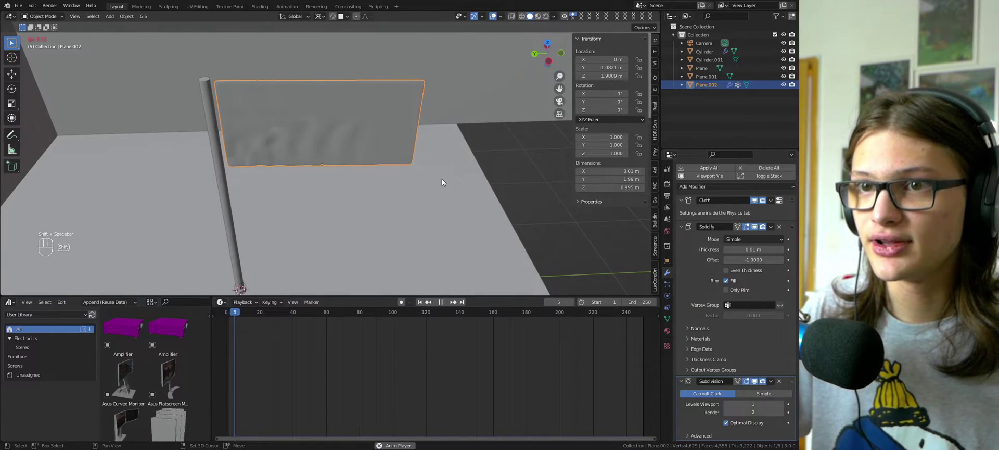
{"action": "key", "text": "shift+space"}
{"action": "middle_click_drag", "start_coordinate": [425, 157], "coordinate": [405, 144]}
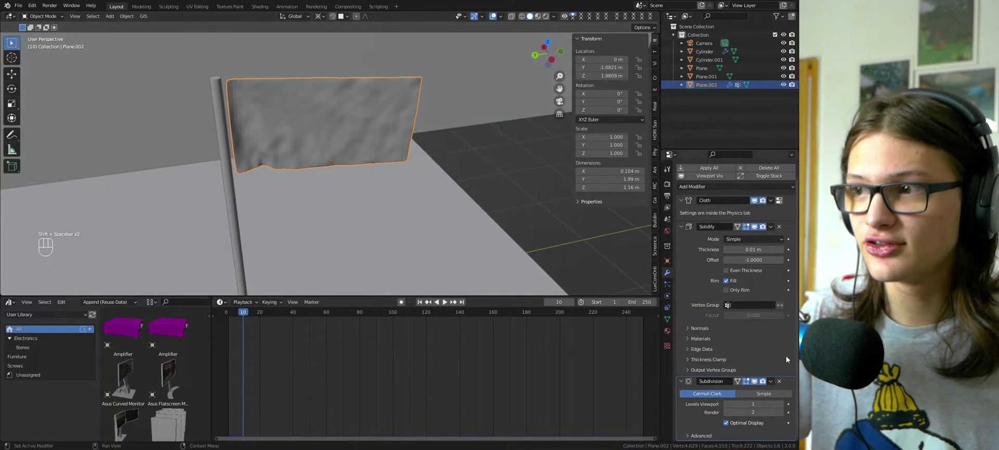
Compare the flag with the Subdivision modifier shown and hidden in the viewport, inspecting its thickness from the side
{"action": "left_click", "coordinate": [755, 381]}
{"action": "left_click", "coordinate": [755, 381]}
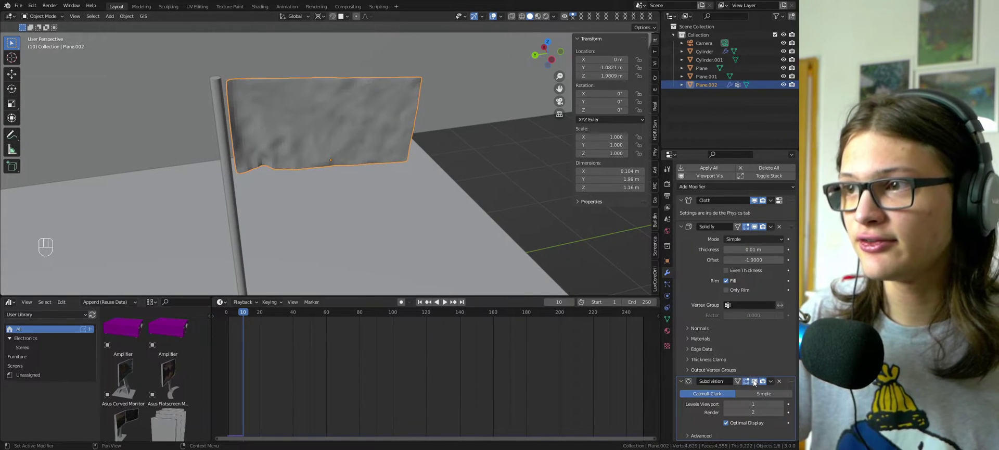
{"action": "middle_click_drag", "start_coordinate": [451, 176], "coordinate": [344, 221]}
{"action": "scroll", "coordinate": [409, 175], "scroll_direction": "up", "scroll_amount": 2}
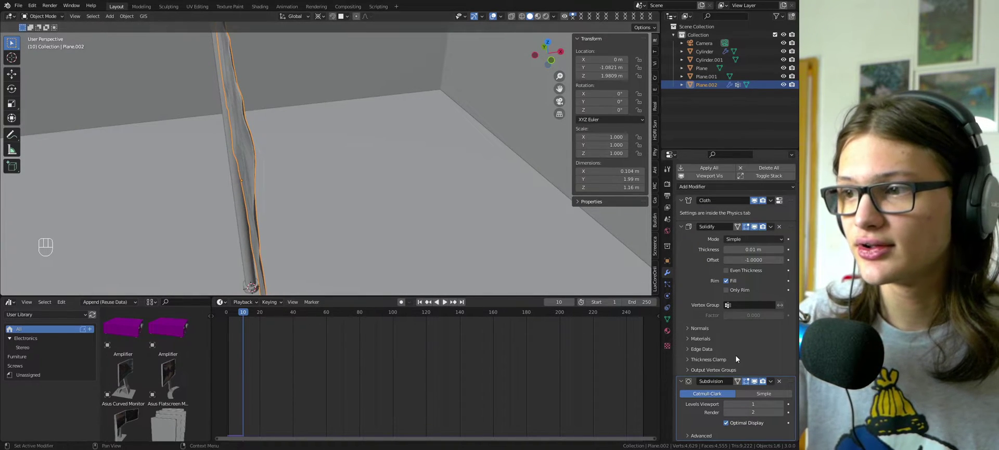
{"action": "left_click", "coordinate": [755, 381]}
{"action": "scroll", "coordinate": [279, 158], "scroll_direction": "up", "scroll_amount": 4}
{"action": "scroll", "coordinate": [236, 151], "scroll_direction": "down", "scroll_amount": 4}
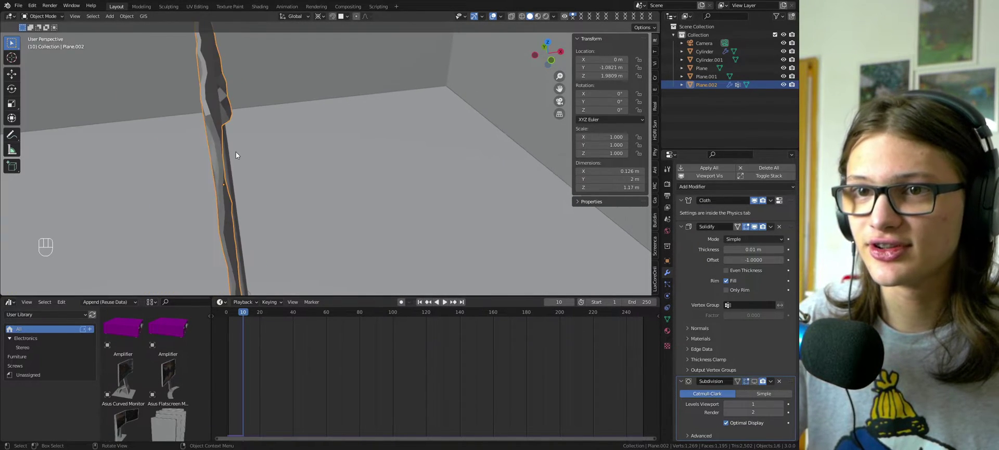
Return to the first frame and set the Solidify modifier's thickness to 1 mm
{"action": "key", "text": "shift+Left"}
{"action": "left_click", "coordinate": [745, 249]}
{"action": "type", "text": "1MM"}
{"action": "key", "text": "Return"}
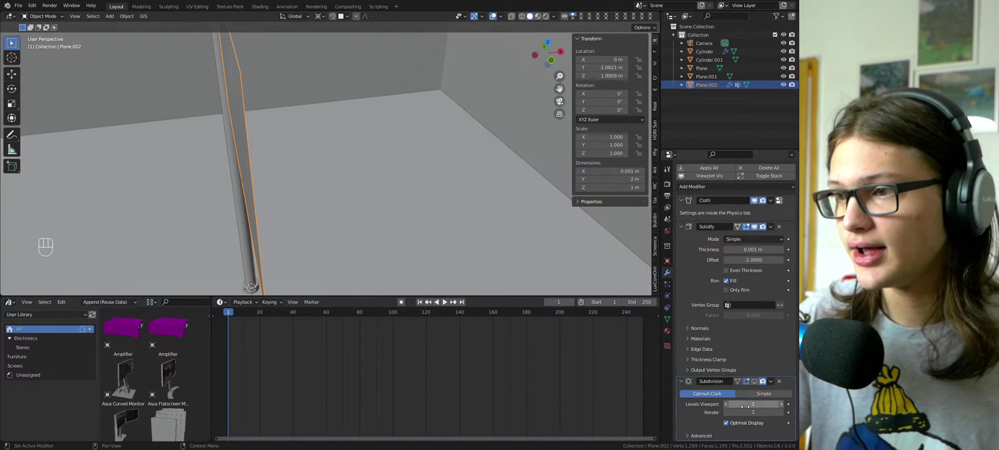
Play the simulation with the thinner flag, return to the first frame and save the file
{"action": "middle_click_drag", "start_coordinate": [378, 207], "coordinate": [428, 205]}
{"action": "key", "text": "shift+space"}
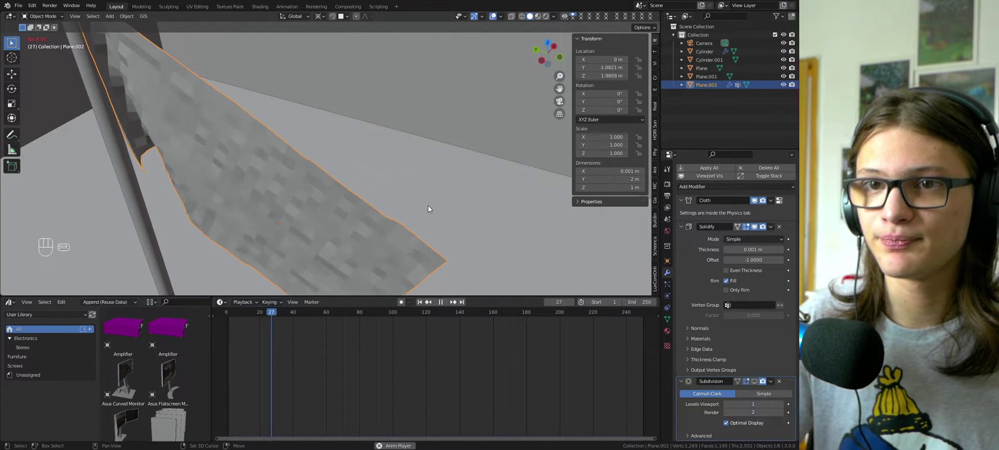
{"action": "key", "text": "shift+Left"}
{"action": "key", "text": "ctrl+s"}
Add a Wind force field to the scene and raise it about 2 m along Z to the flag's height
{"action": "middle_click_drag", "start_coordinate": [513, 237], "coordinate": [395, 115]}
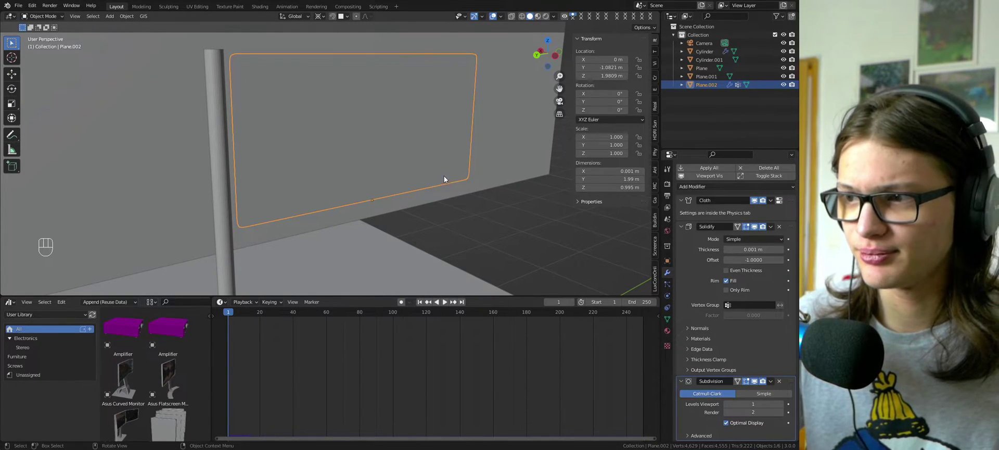
{"action": "middle_click_drag", "start_coordinate": [438, 173], "coordinate": [434, 171]}
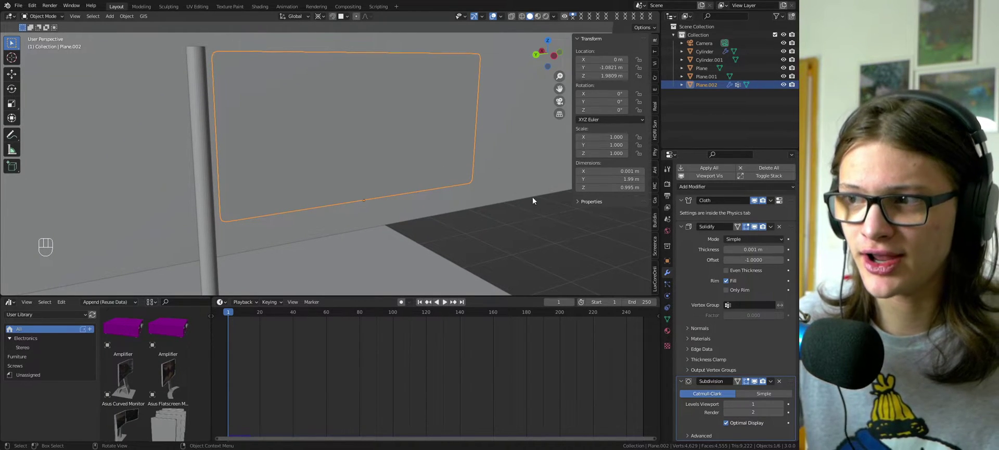
{"action": "left_click", "coordinate": [667, 295]}
{"action": "key", "text": "shift+a"}
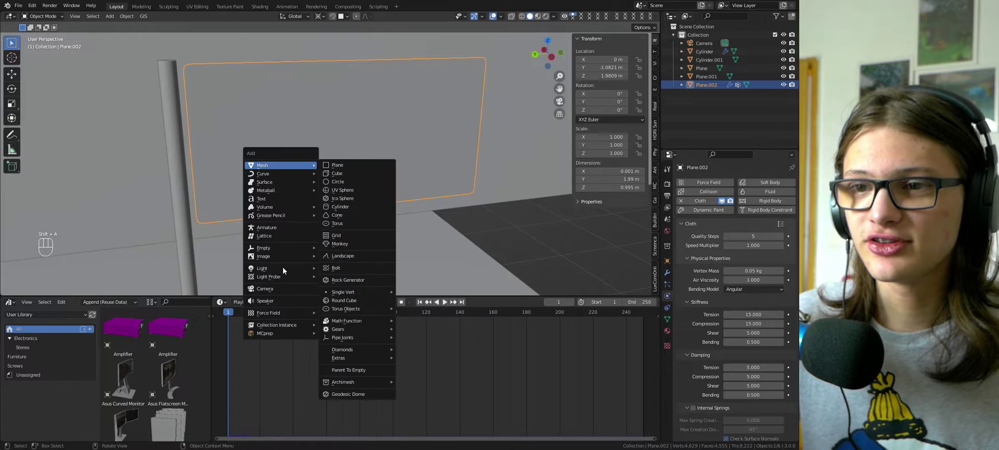
{"action": "mouse_move", "coordinate": [279, 312]}
{"action": "left_click", "coordinate": [346, 321]}
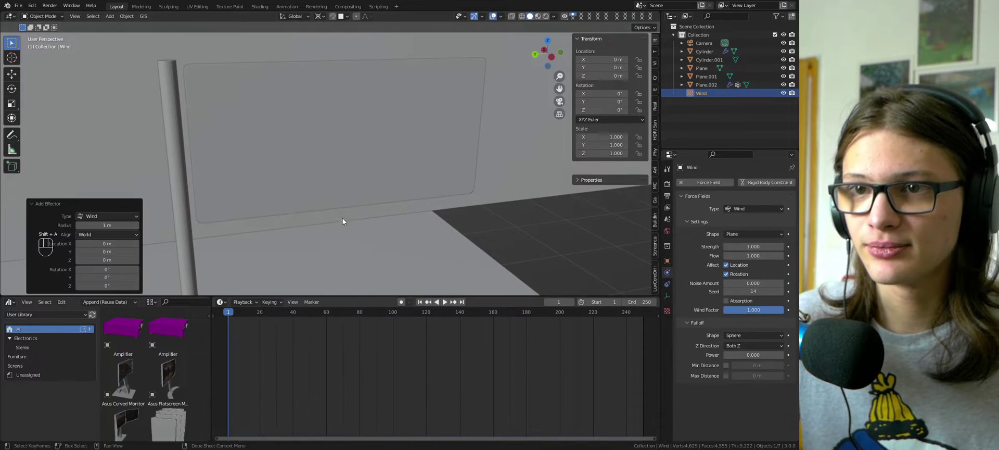
{"action": "key", "text": "g"}
{"action": "key", "text": "z"}
{"action": "left_click", "coordinate": [355, 168]}
{"action": "key", "text": "r"}
{"action": "key", "text": "x"}
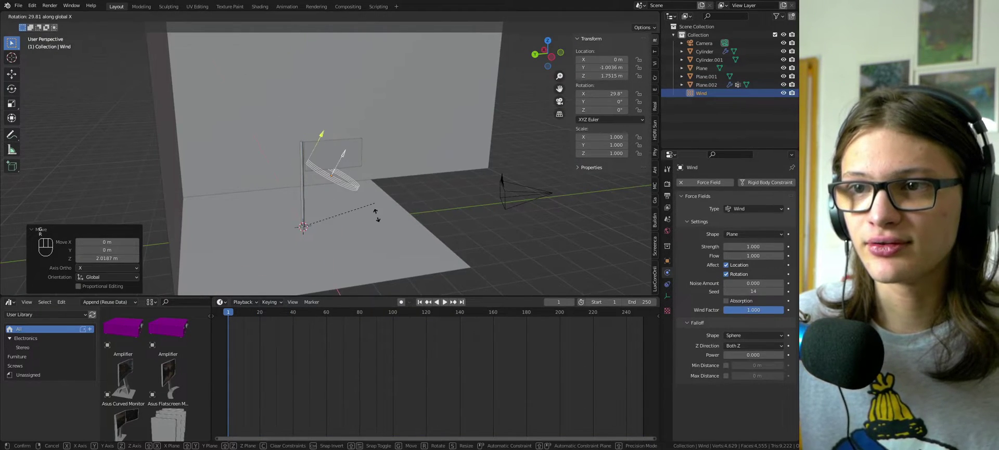
{"action": "key", "text": "Escape"}
{"action": "key", "text": "z"}
{"action": "key", "text": "Escape"}
Rotate the wind field about 75° around X and move it about 0.46 m along Y, behind the pole
{"action": "key", "text": "r"}
{"action": "key", "text": "x"}
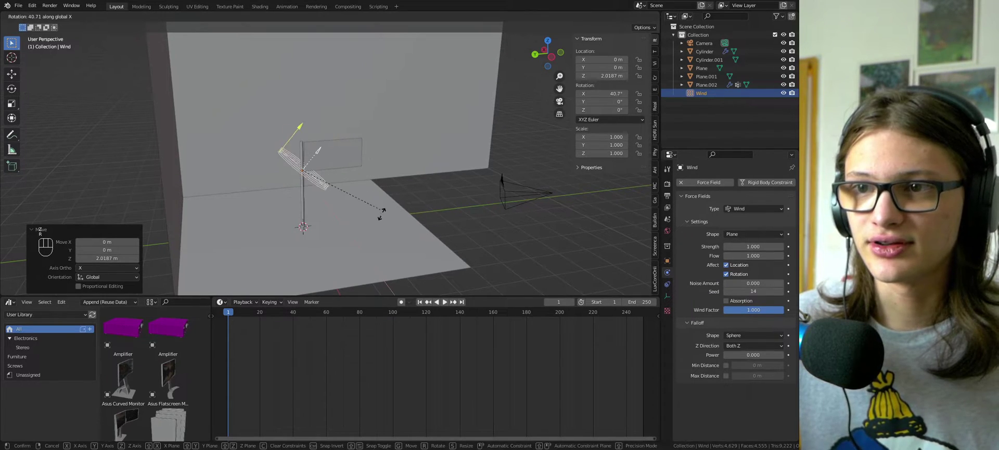
{"action": "left_click", "coordinate": [335, 164]}
{"action": "scroll", "coordinate": [335, 163], "scroll_direction": "up", "scroll_amount": 3}
{"action": "key", "text": "g"}
{"action": "key", "text": "x"}
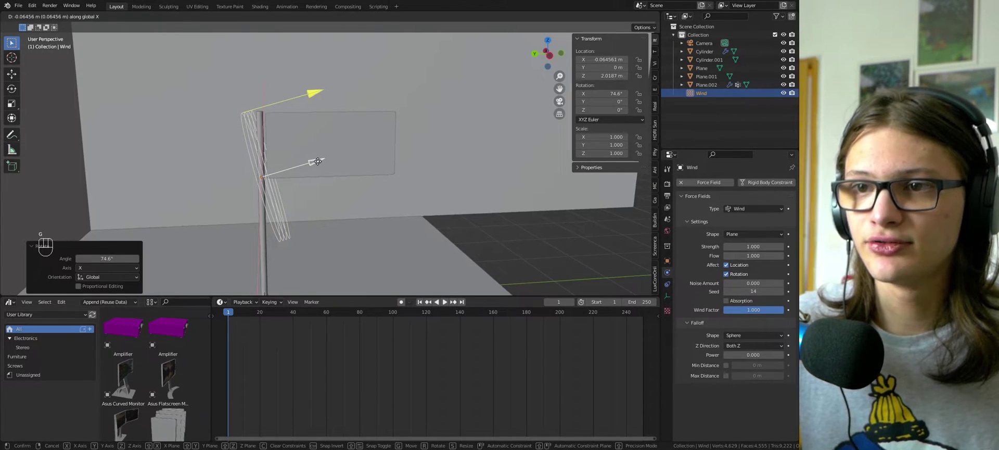
{"action": "key", "text": "y"}
{"action": "left_click", "coordinate": [311, 159]}
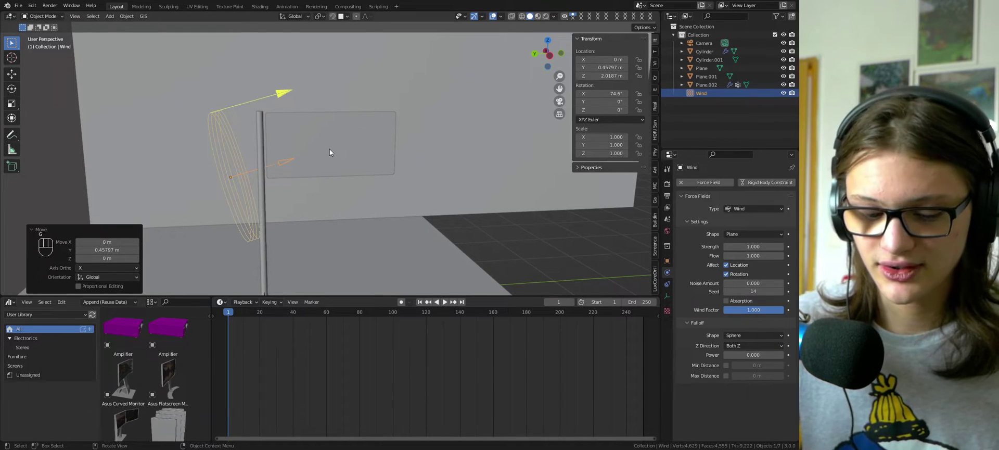
Orient the wind field at 86° around X and about 15° around Z, offset it about -0.35 m in X, and test the simulation
{"action": "key", "text": "r"}
{"action": "key", "text": "x"}
{"action": "left_click", "coordinate": [348, 169]}
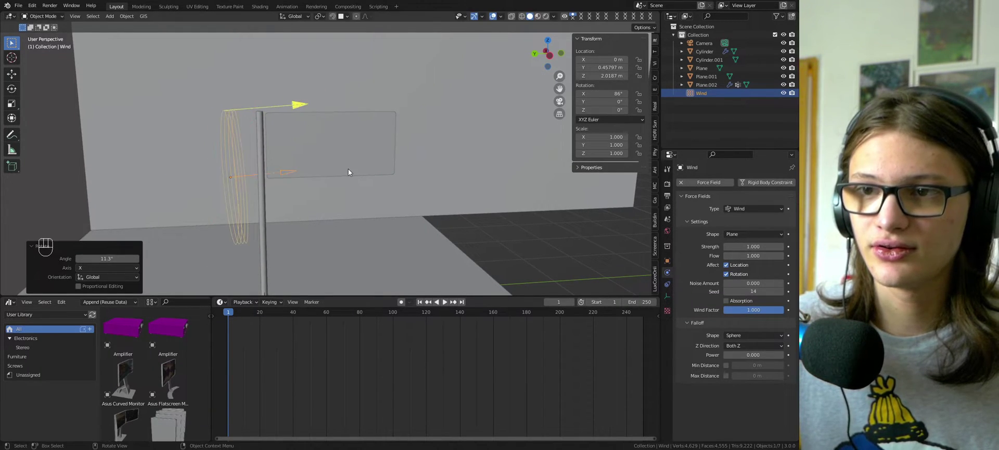
{"action": "middle_click_drag", "start_coordinate": [347, 176], "coordinate": [490, 192]}
{"action": "key", "text": "shift+space"}
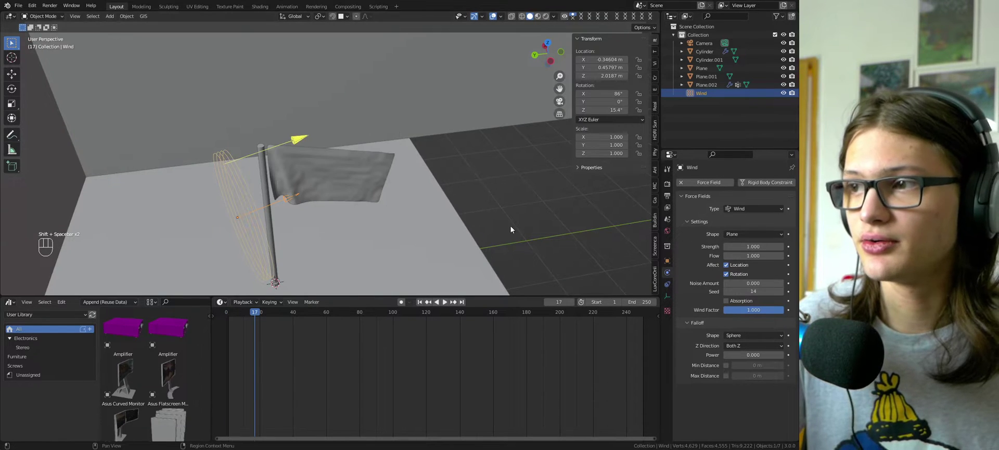
Set the wind field's strength to 1000 and save the file
{"action": "left_click", "coordinate": [758, 247]}
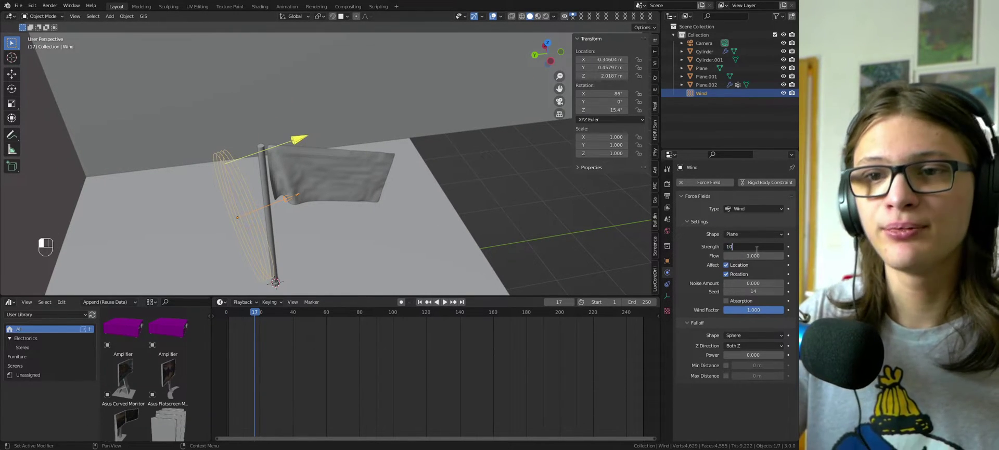
{"action": "key", "text": "Return"}
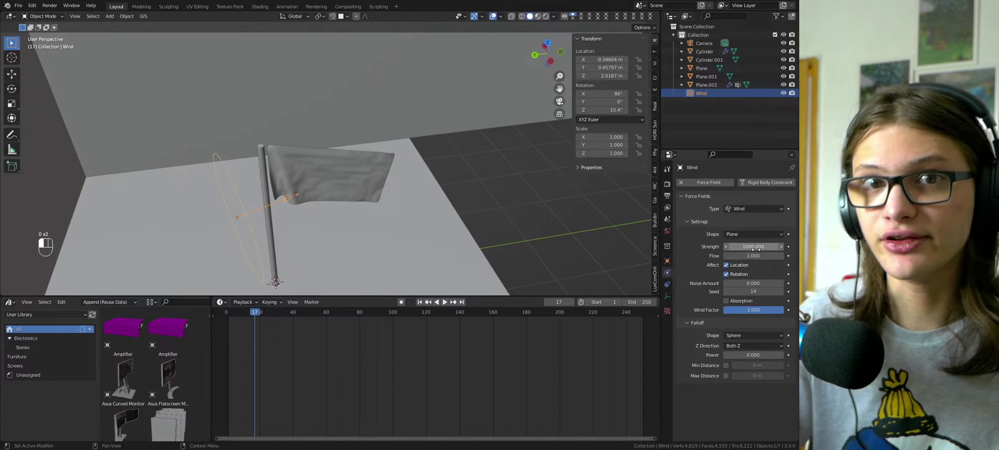
{"action": "key", "text": "ctrl+s"}
Play the wind simulation from the first frame while viewing the flag from another angle, and save the file
{"action": "key", "text": "shift+Left"}
{"action": "key", "text": "shift+space"}
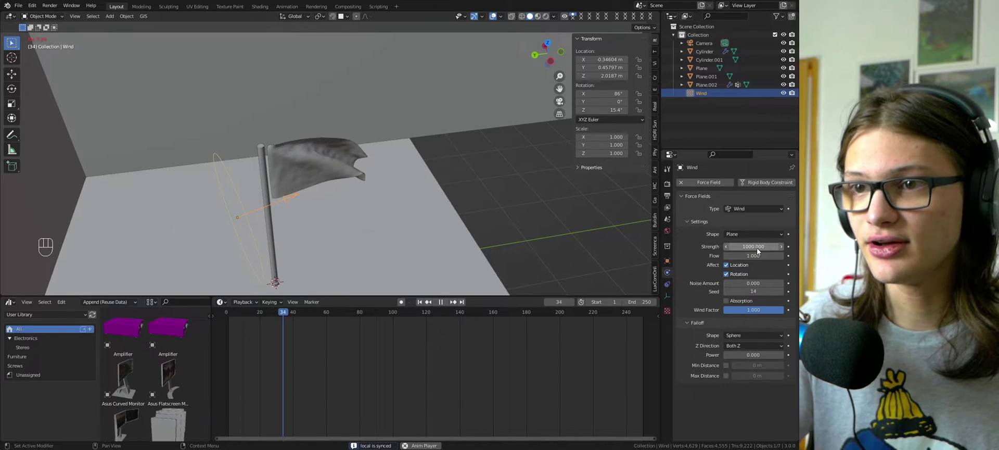
{"action": "middle_click_drag", "start_coordinate": [464, 197], "coordinate": [341, 152]}
{"action": "key", "text": "shift+space"}
{"action": "key", "text": "ctrl+s"}
Select the flag and examine its underlying mesh grid in Edit Mode
{"action": "scroll", "coordinate": [319, 159], "scroll_direction": "up", "scroll_amount": 5}
{"action": "left_click", "coordinate": [320, 159]}
{"action": "right_click", "coordinate": [320, 156]}
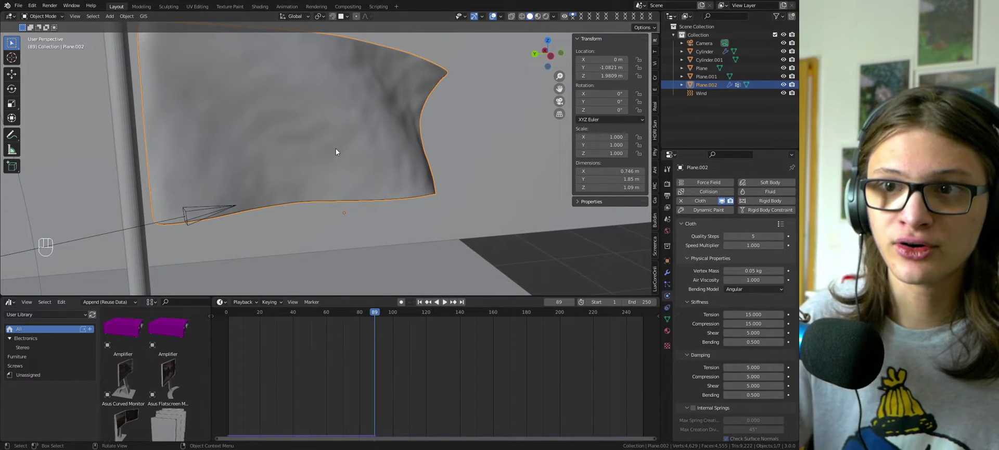
{"action": "key", "text": "Tab"}
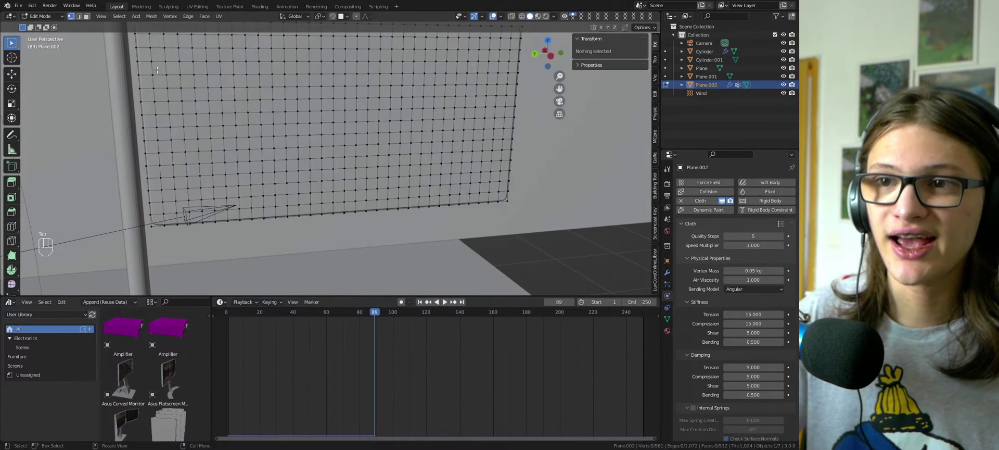
{"action": "middle_click_drag", "start_coordinate": [243, 238], "coordinate": [273, 140]}
{"action": "key", "text": "Tab"}
Replay the simulation from the first frame to frame 12 and save the Cloth modifier's result as a shape key
{"action": "key", "text": "shift+Left"}
{"action": "key", "text": "shift+space"}
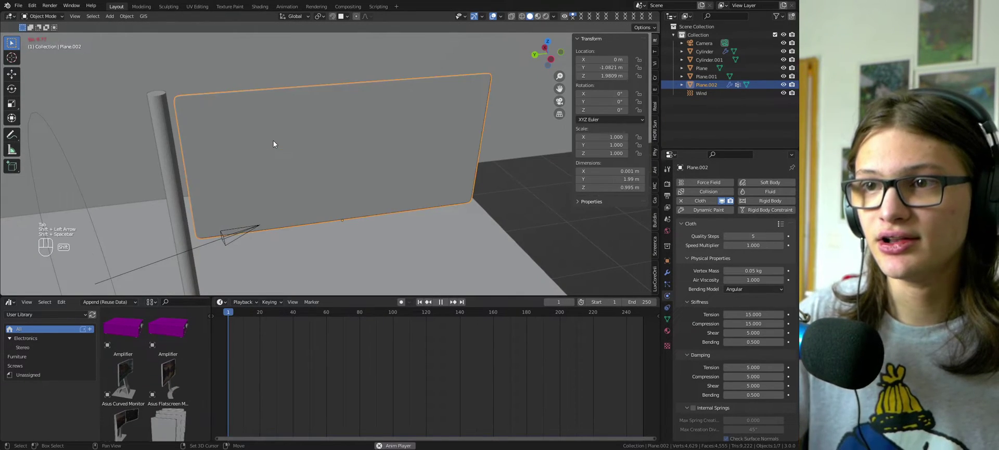
{"action": "key", "text": "shift+space"}
{"action": "key", "text": "ctrl+s"}
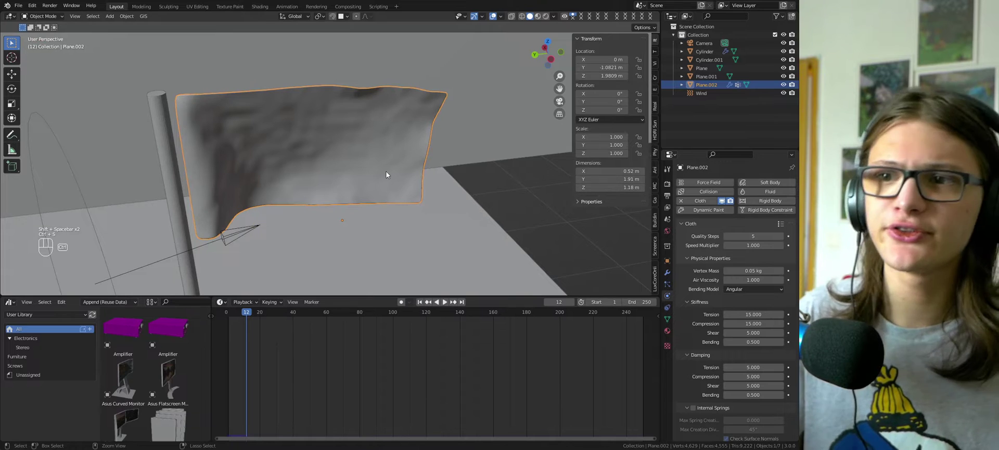
{"action": "left_click", "coordinate": [667, 272]}
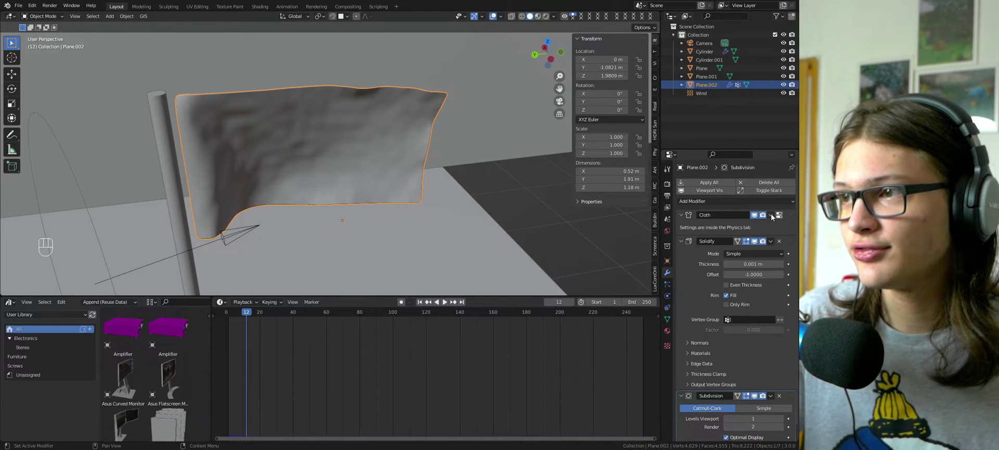
{"action": "left_click", "coordinate": [771, 215]}
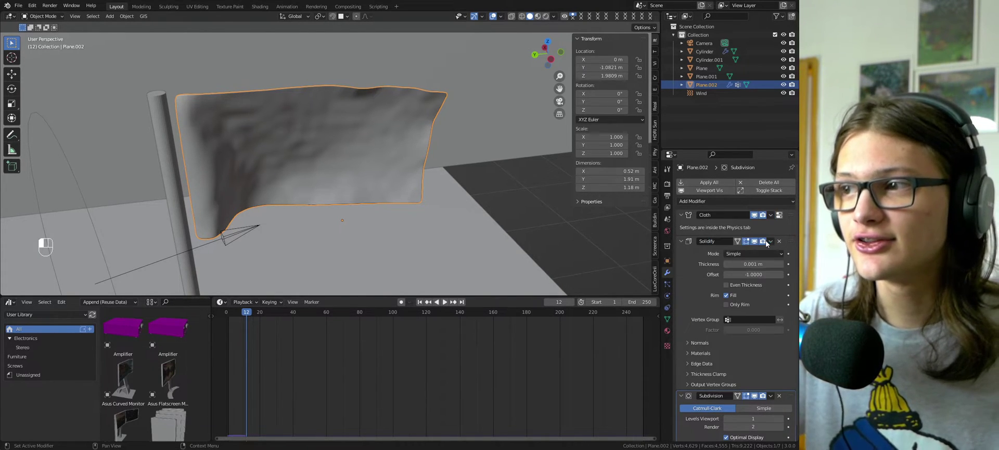
Advance the simulation to frame 35 and save the cloth's deformation as a second shape key
{"action": "key", "text": "shift+space"}
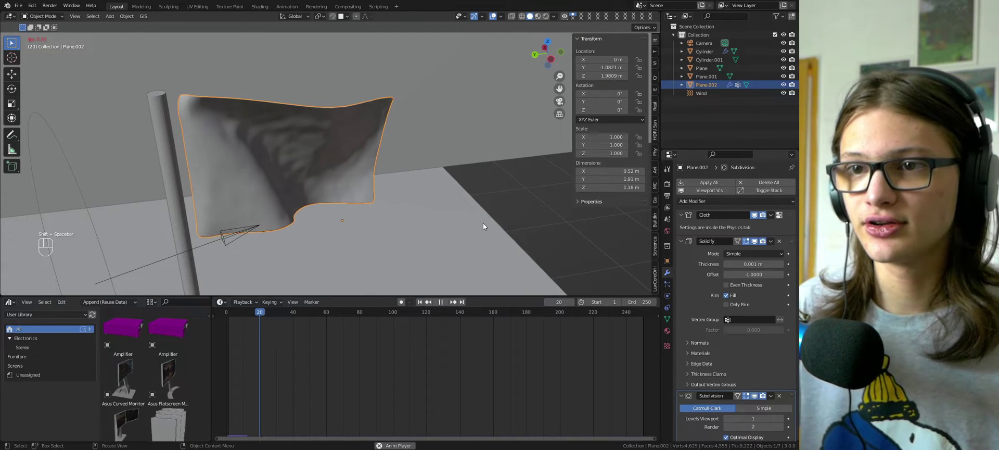
{"action": "key", "text": "shift+space"}
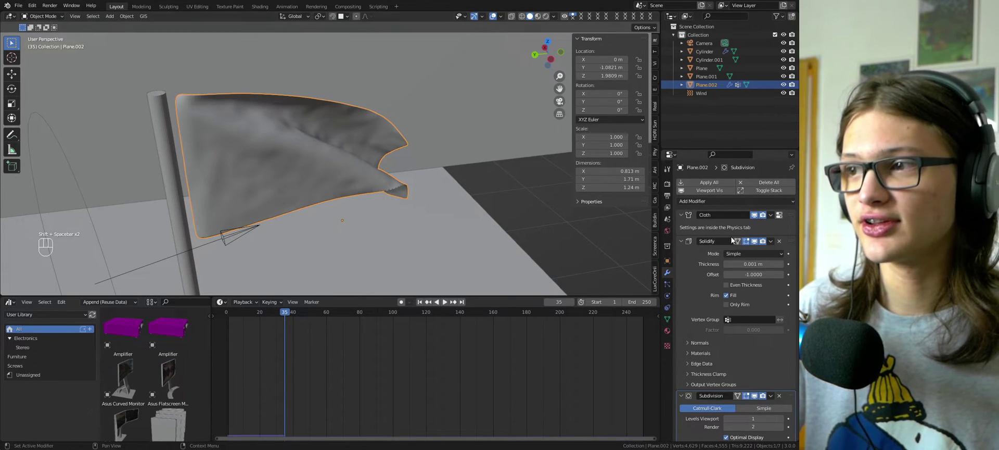
{"action": "left_click", "coordinate": [771, 214]}
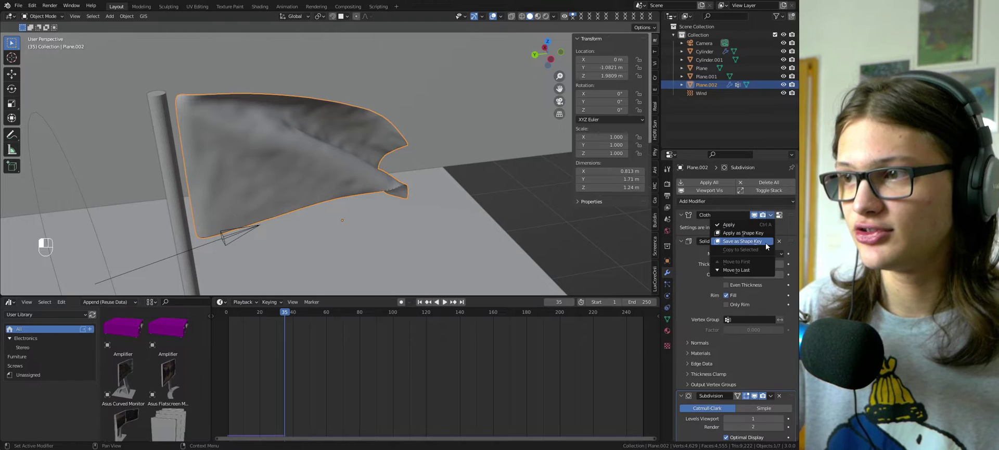
Advance the simulation to frame 61 and save the cloth's deformation as a third shape key
{"action": "key", "text": "shift+space"}
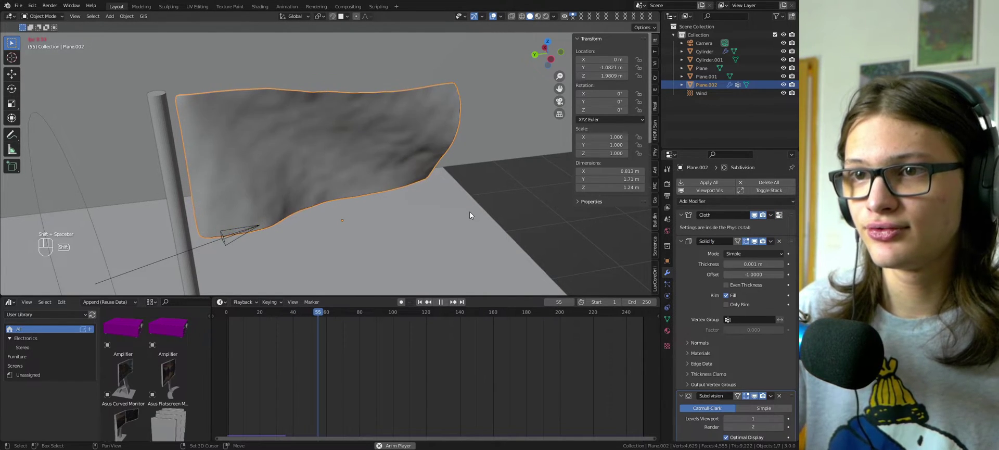
{"action": "key", "text": "shift+space"}
{"action": "left_click", "coordinate": [771, 214]}
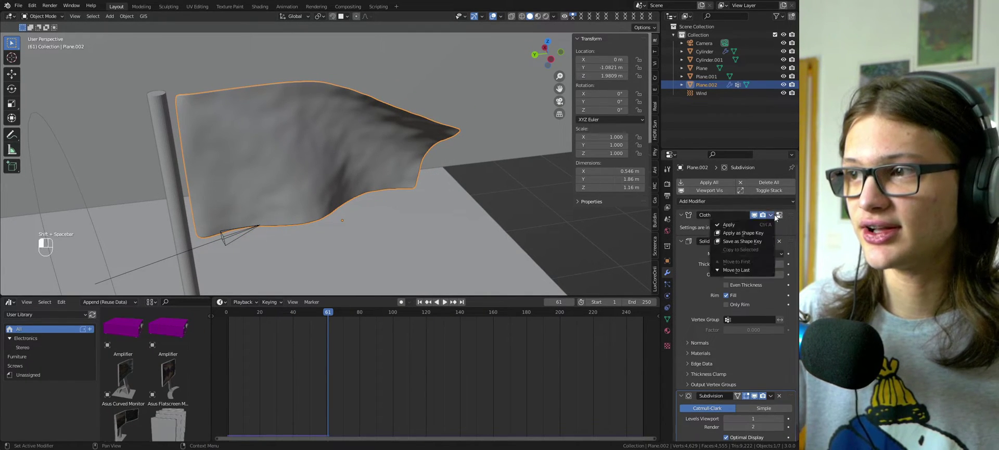
Advance the simulation to frame 79, save a fourth shape key from the cloth, and remove the Cloth modifier
{"action": "key", "text": "shift+space"}
{"action": "key", "text": "shift+space"}
{"action": "key", "text": "x"}
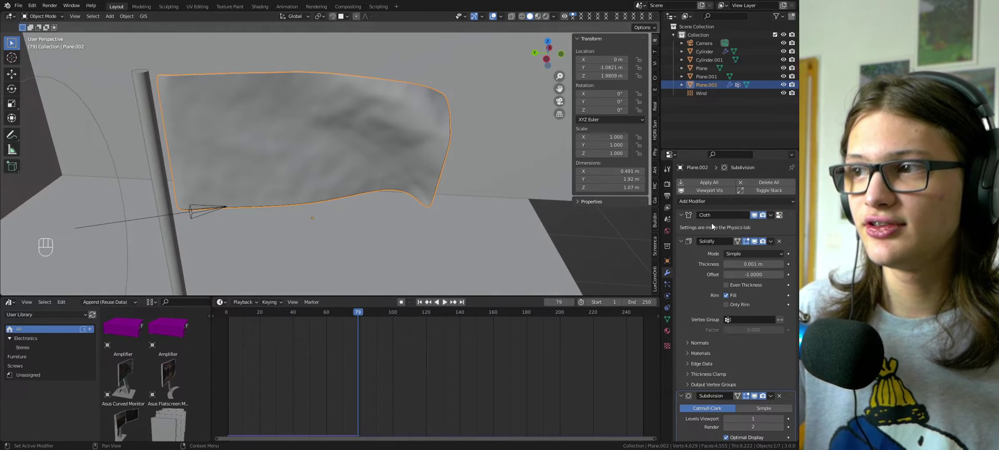
{"action": "middle_click_drag", "start_coordinate": [465, 177], "coordinate": [462, 171]}
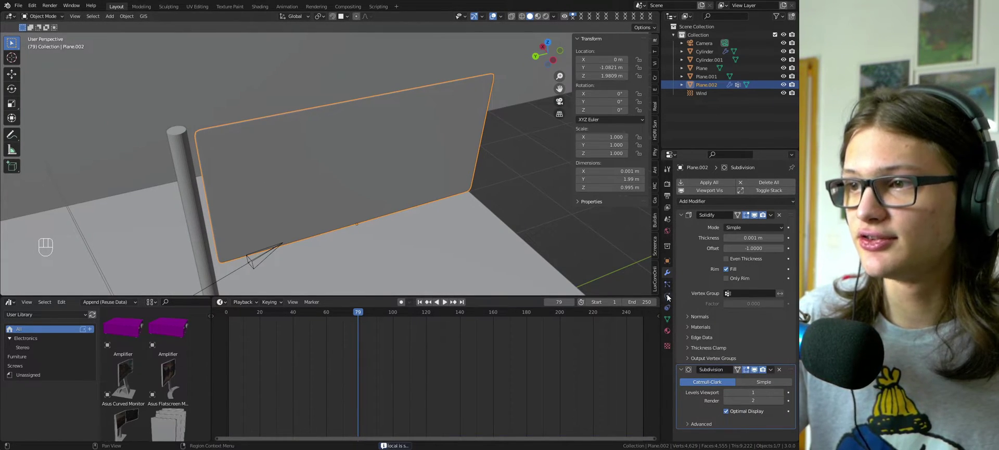
Look through the shape keys stored in the flag's mesh data, from Cloth to Cloth.003
{"action": "left_click", "coordinate": [666, 318]}
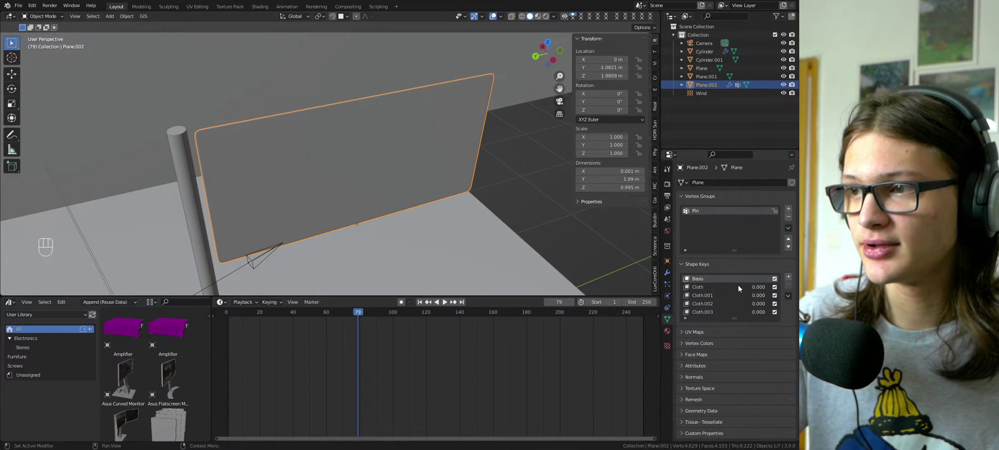
{"action": "left_click", "coordinate": [694, 287]}
{"action": "left_click", "coordinate": [697, 295]}
{"action": "left_click", "coordinate": [701, 303]}
{"action": "left_click", "coordinate": [703, 311]}
Compare the flag's deformation for each saved shape key in Edit Mode
{"action": "key", "text": "Tab"}
{"action": "middle_click_drag", "start_coordinate": [565, 265], "coordinate": [416, 143]}
{"action": "scroll", "coordinate": [385, 137], "scroll_direction": "up", "scroll_amount": 2}
{"action": "scroll", "coordinate": [385, 136], "scroll_direction": "down", "scroll_amount": 3}
{"action": "scroll", "coordinate": [416, 143], "scroll_direction": "up", "scroll_amount": 2}
{"action": "left_click", "coordinate": [707, 321]}
{"action": "left_click", "coordinate": [707, 314]}
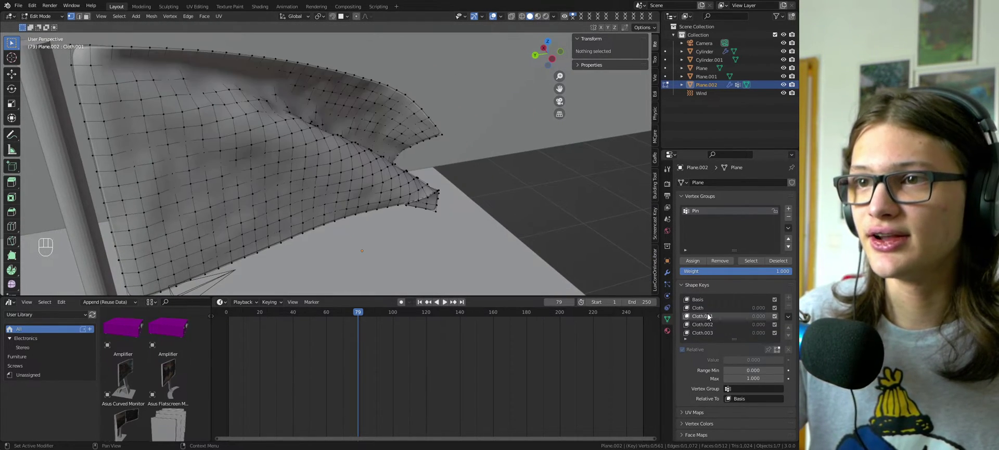
{"action": "left_click", "coordinate": [708, 310]}
{"action": "left_click", "coordinate": [707, 315]}
{"action": "left_click", "coordinate": [709, 324]}
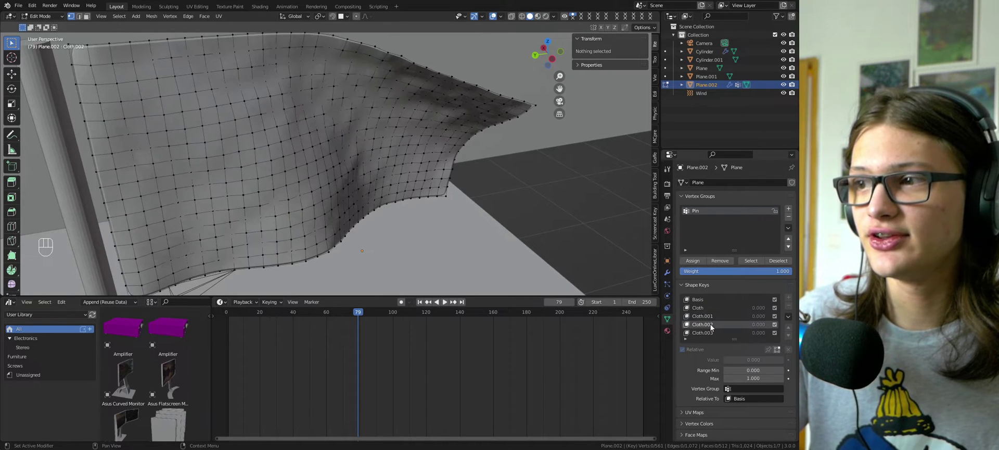
{"action": "left_click", "coordinate": [712, 332]}
{"action": "key", "text": "Tab"}
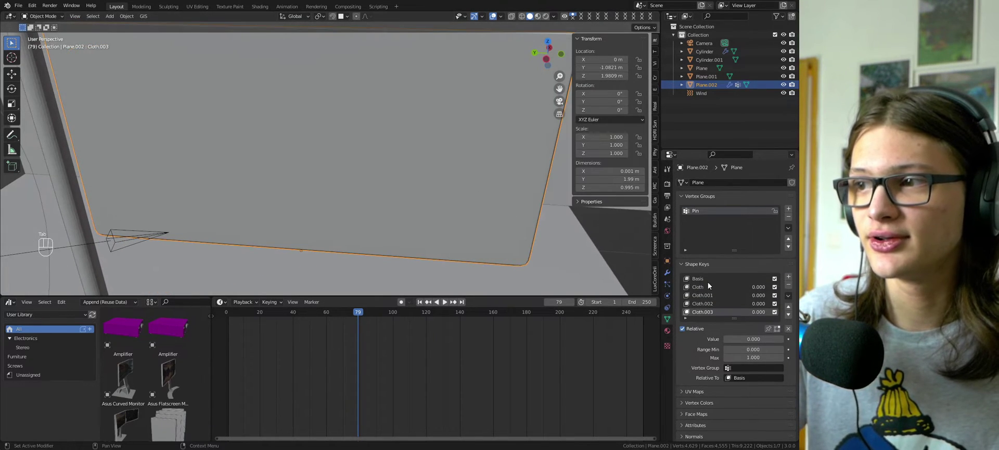
Unwrap the flag's entire mesh in Edit Mode with the Basis shape key active
{"action": "scroll", "coordinate": [496, 202], "scroll_direction": "down", "scroll_amount": 4}
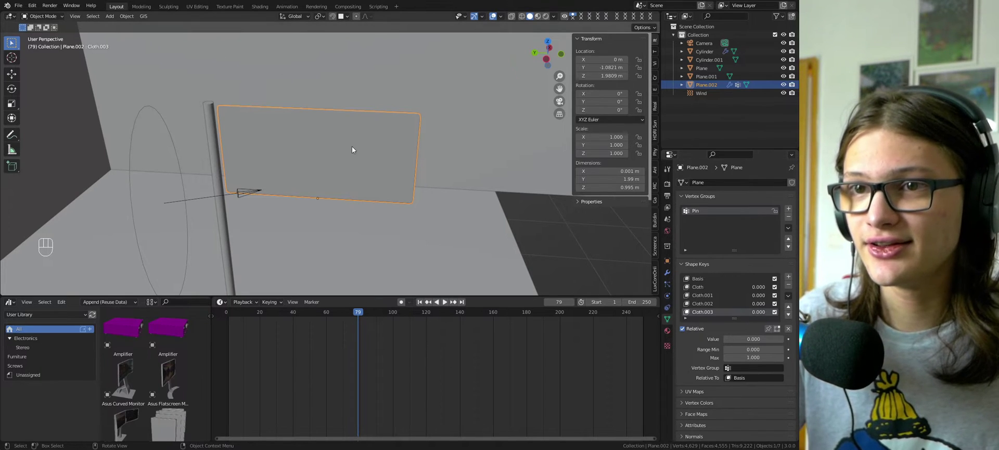
{"action": "key", "text": "Tab"}
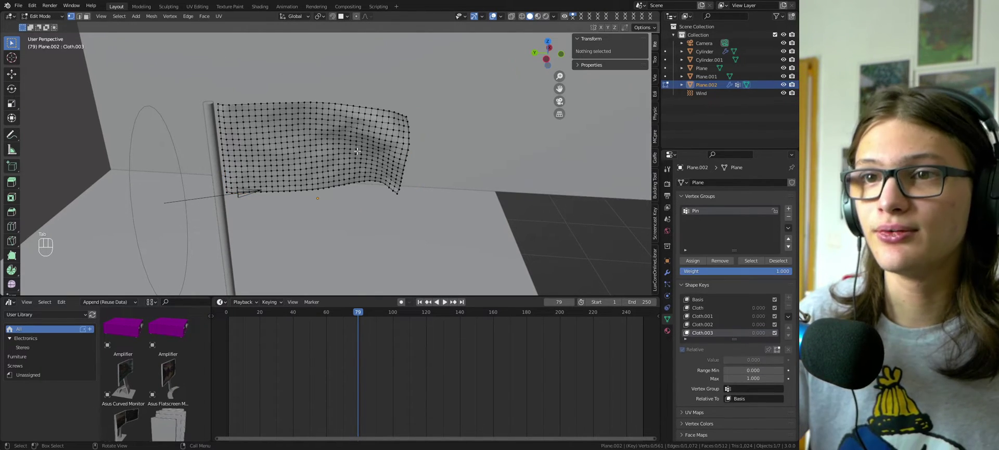
{"action": "left_click", "coordinate": [702, 300]}
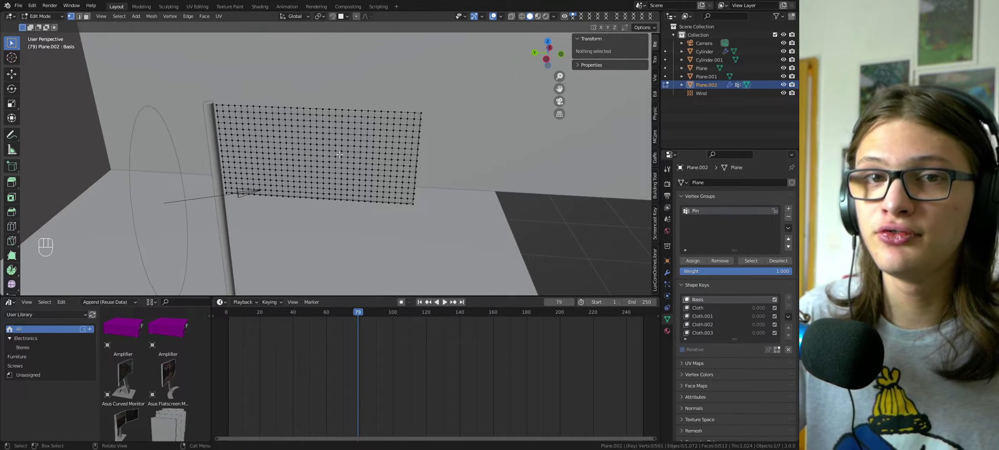
{"action": "key", "text": "a"}
{"action": "key", "text": "u"}
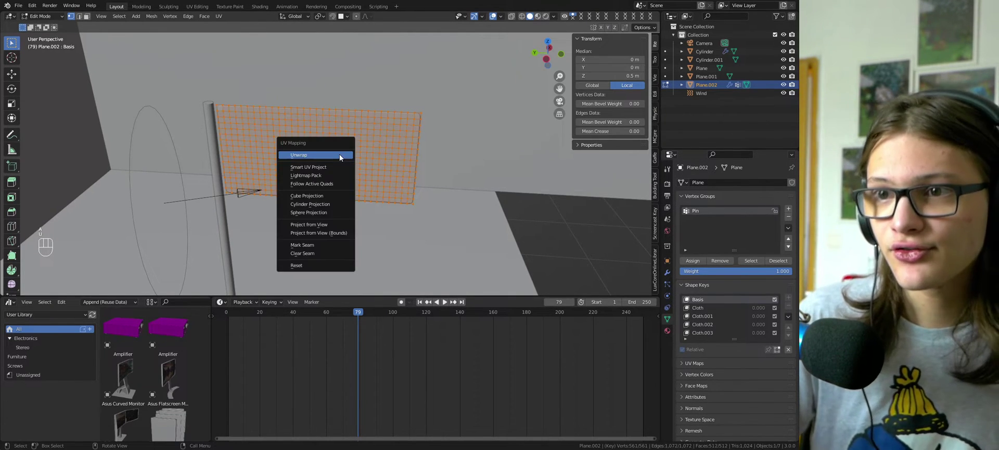
{"action": "left_click", "coordinate": [323, 146]}
{"action": "key", "text": "Tab"}
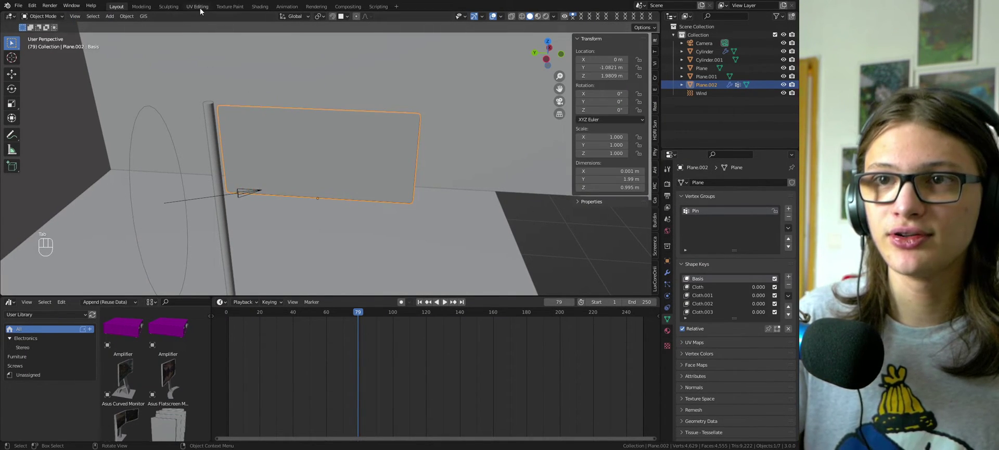
In UV Editing, rotate the flag's UVs a quarter turn clockwise about the 2D cursor and move them to the middle of the UV tile
{"action": "left_click", "coordinate": [199, 7]}
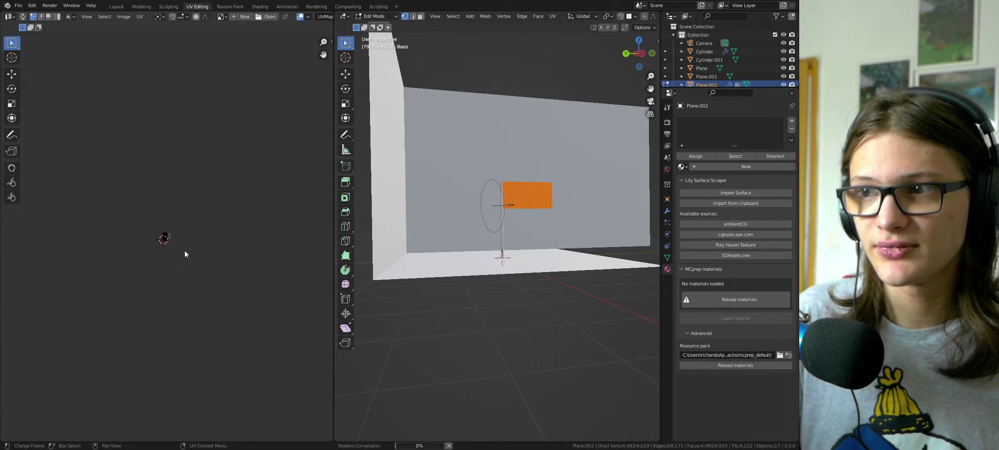
{"action": "key", "text": "period"}
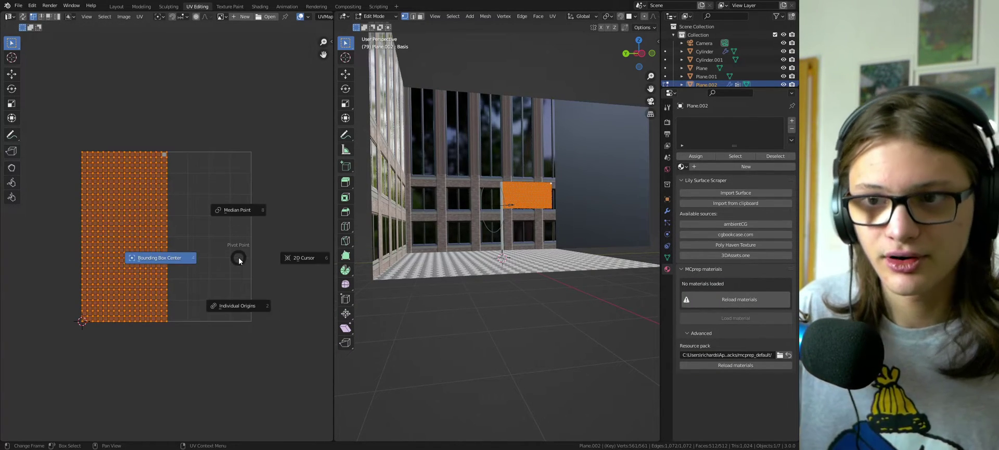
{"action": "left_click", "coordinate": [292, 258]}
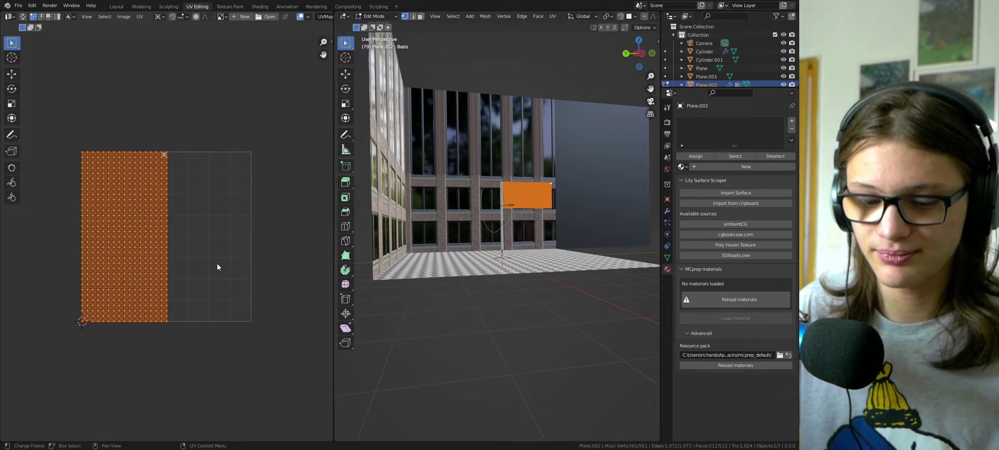
{"action": "key", "text": "period"}
{"action": "left_click", "coordinate": [264, 266]}
{"action": "key", "text": "r"}
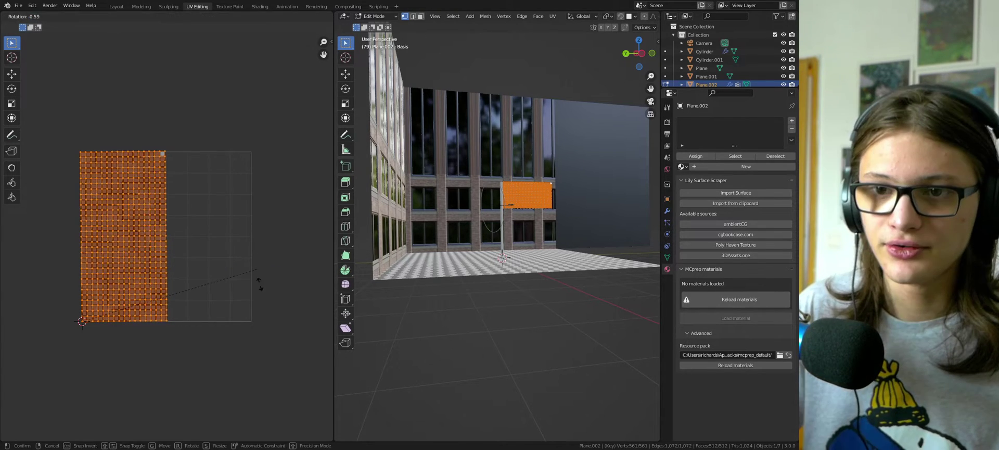
{"action": "left_click", "coordinate": [271, 326]}
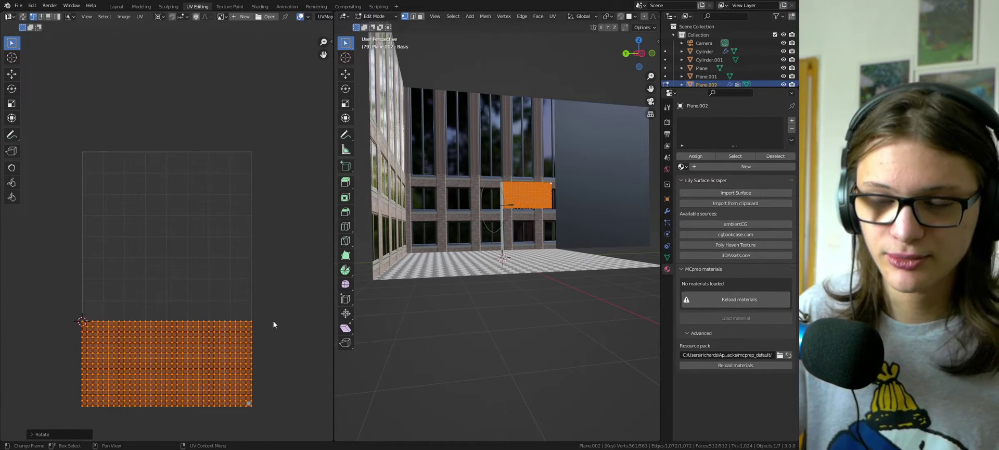
{"action": "key", "text": "g"}
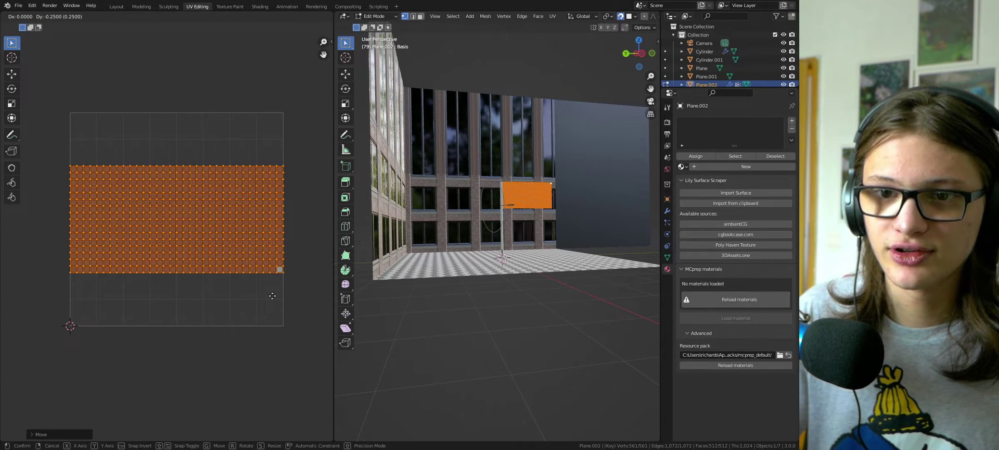
{"action": "left_click", "coordinate": [272, 296]}
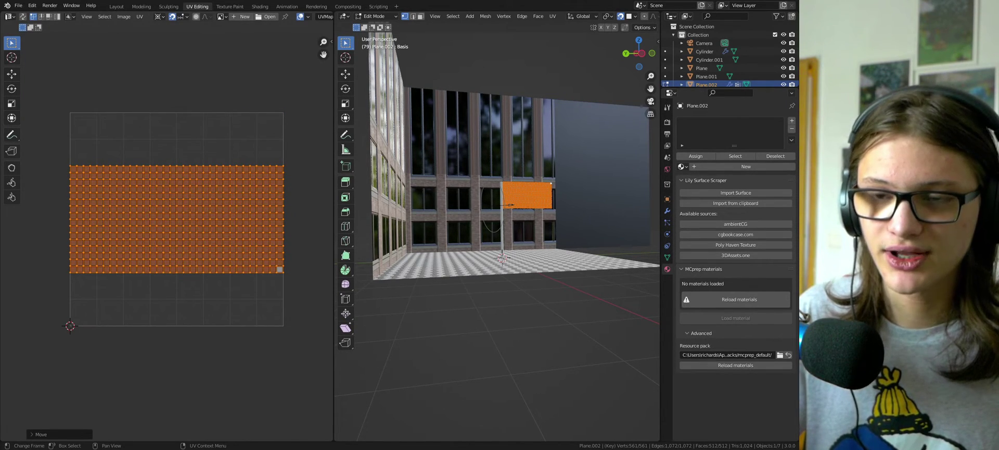
{"action": "key", "text": "s"}
{"action": "key", "text": "x"}
{"action": "key", "text": "y"}
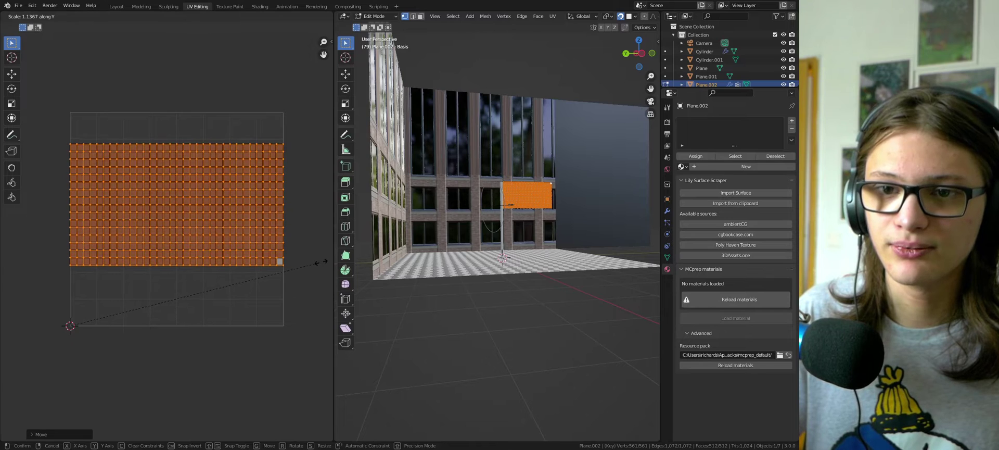
{"action": "key", "text": "Escape"}
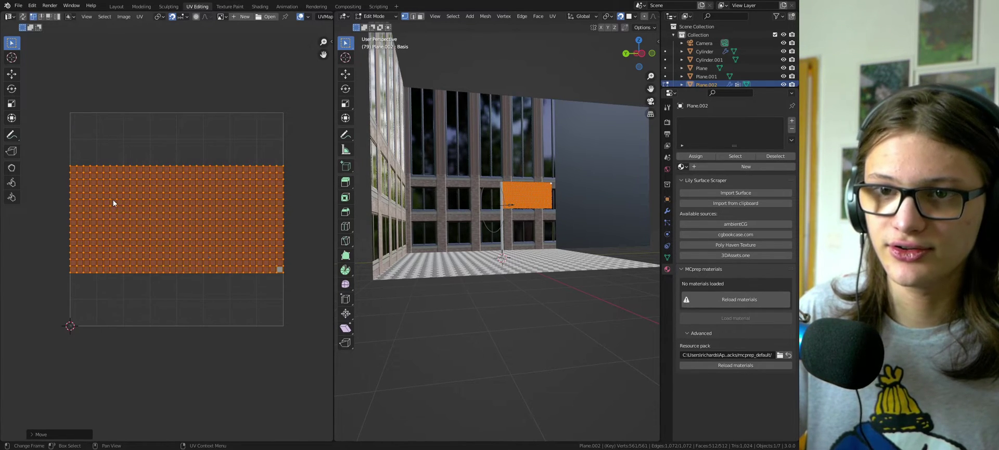
Scale the flag's UVs by 2 along the Y axis
{"action": "key", "text": "s"}
{"action": "key", "text": "y"}
{"action": "key", "text": "2"}
{"action": "key", "text": "Return"}
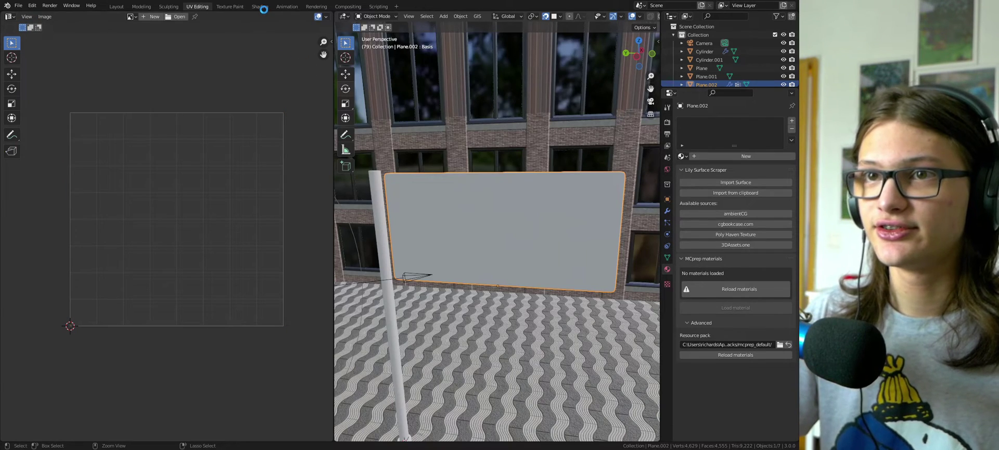
In the Shading workspace, create a new material for the flag and show the viewport in Material Preview
{"action": "left_click", "coordinate": [260, 6]}
{"action": "key", "text": "KP_Decimal"}
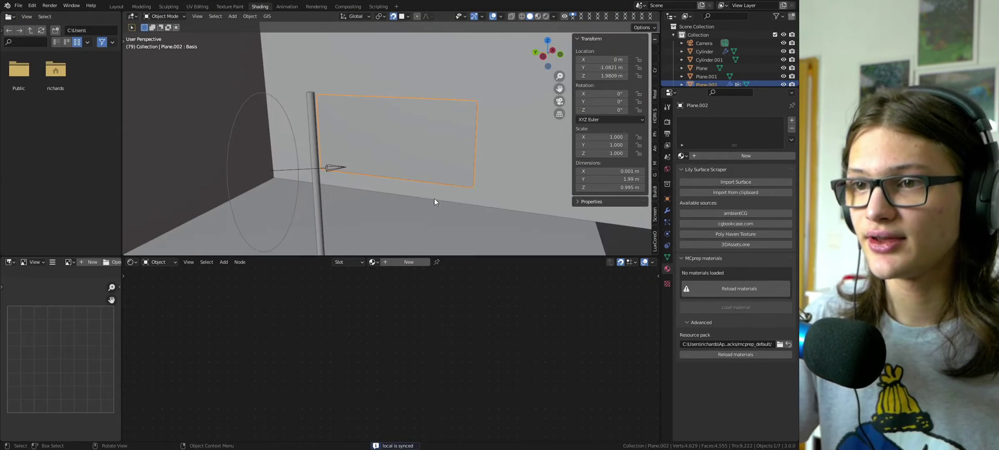
{"action": "left_click", "coordinate": [394, 263]}
{"action": "left_click", "coordinate": [538, 16]}
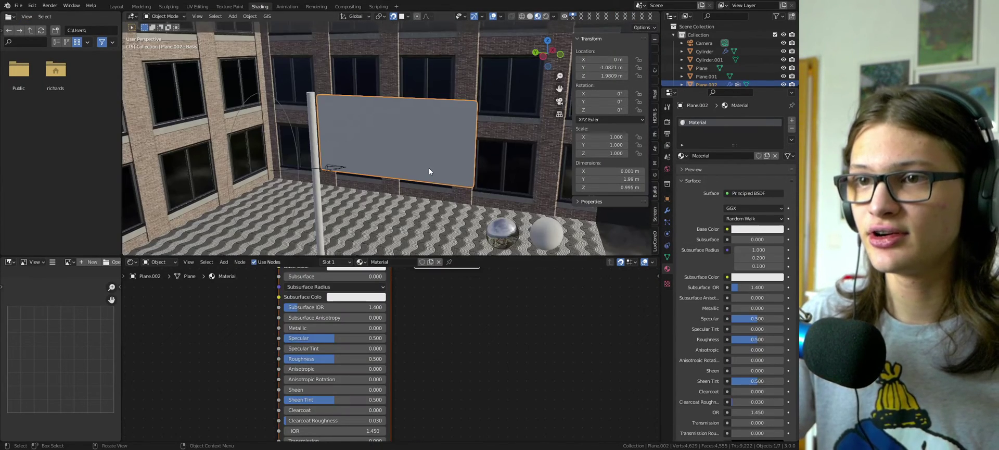
{"action": "middle_click_drag", "start_coordinate": [428, 168], "coordinate": [451, 186]}
{"action": "scroll", "coordinate": [444, 192], "scroll_direction": "up", "scroll_amount": 5}
{"action": "scroll", "coordinate": [442, 197], "scroll_direction": "down", "scroll_amount": 5}
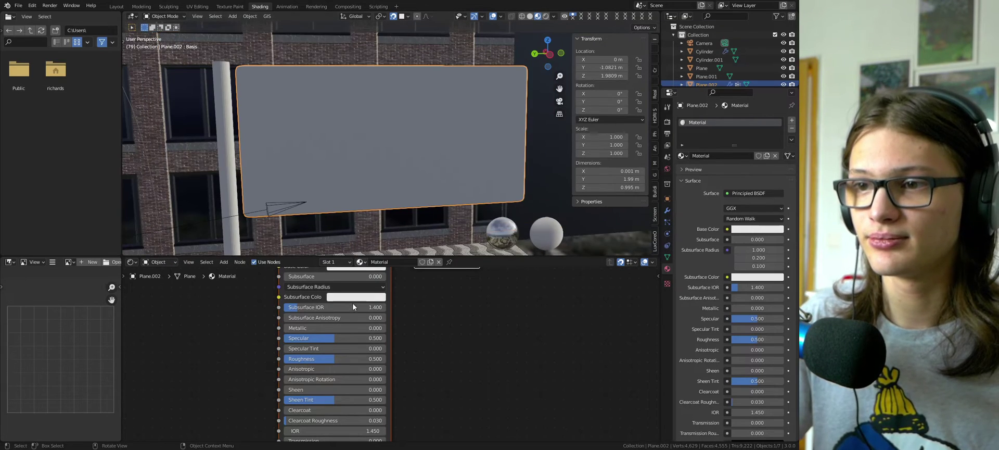
Set the Principled BSDF's Base Color to fully saturated red and check the flag from different angles
{"action": "scroll", "coordinate": [353, 312], "scroll_direction": "down", "scroll_amount": 2}
{"action": "scroll", "coordinate": [355, 338], "scroll_direction": "up", "scroll_amount": 2}
{"action": "left_click", "coordinate": [359, 337]}
{"action": "left_click", "coordinate": [423, 205]}
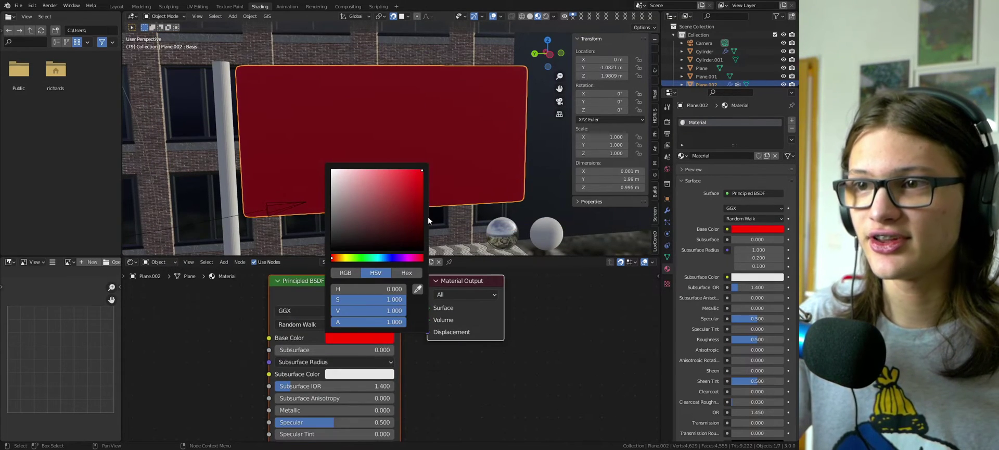
{"action": "scroll", "coordinate": [437, 171], "scroll_direction": "up", "scroll_amount": 3}
{"action": "middle_click_drag", "start_coordinate": [437, 170], "coordinate": [329, 98]}
{"action": "scroll", "coordinate": [383, 144], "scroll_direction": "down", "scroll_amount": 3}
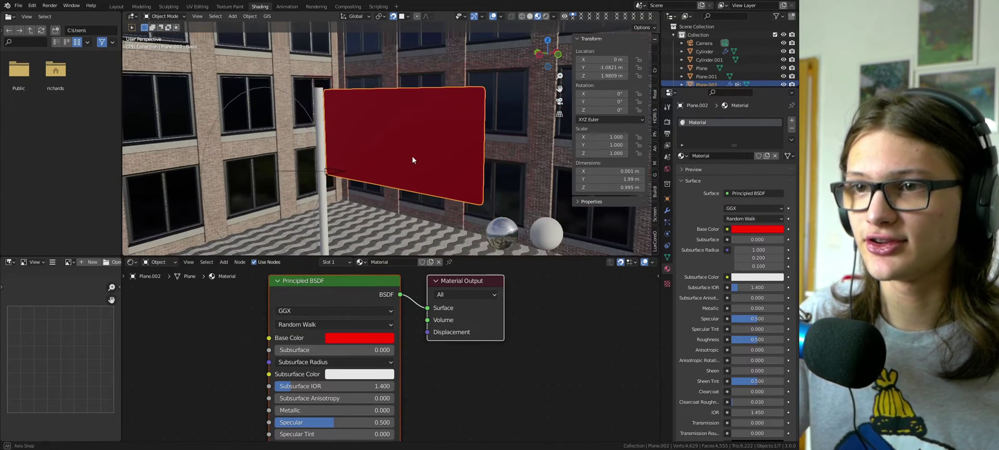
{"action": "middle_click_drag", "start_coordinate": [408, 156], "coordinate": [427, 153]}
Add a Gradient Texture node to the flag's material, with Mapping and Texture Coordinate nodes feeding its Vector input
{"action": "middle_click_drag", "start_coordinate": [330, 293], "coordinate": [534, 296]}
{"action": "key", "text": "shift+a"}
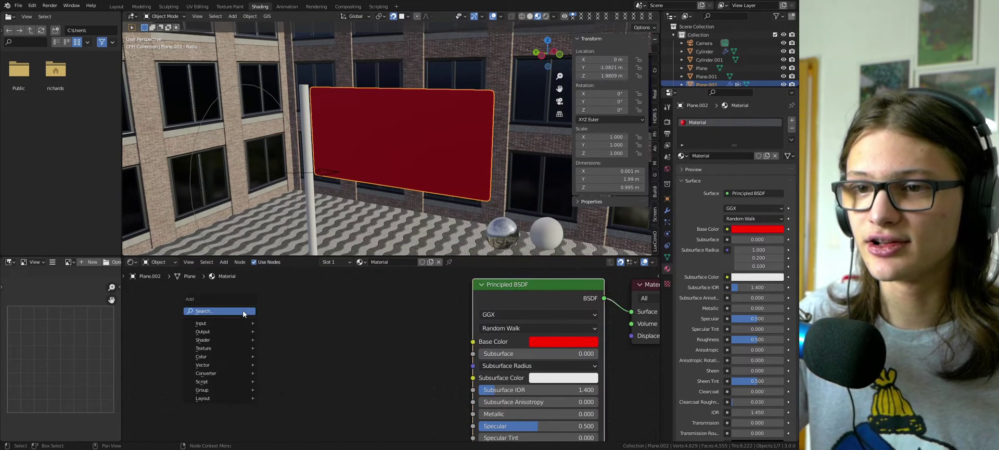
{"action": "left_click", "coordinate": [243, 310]}
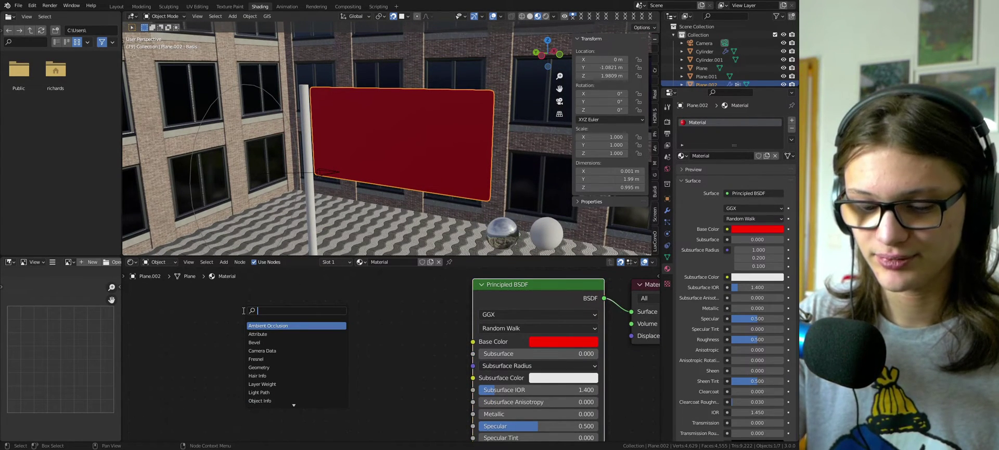
{"action": "type", "text": "gradient"}
{"action": "key", "text": "Return"}
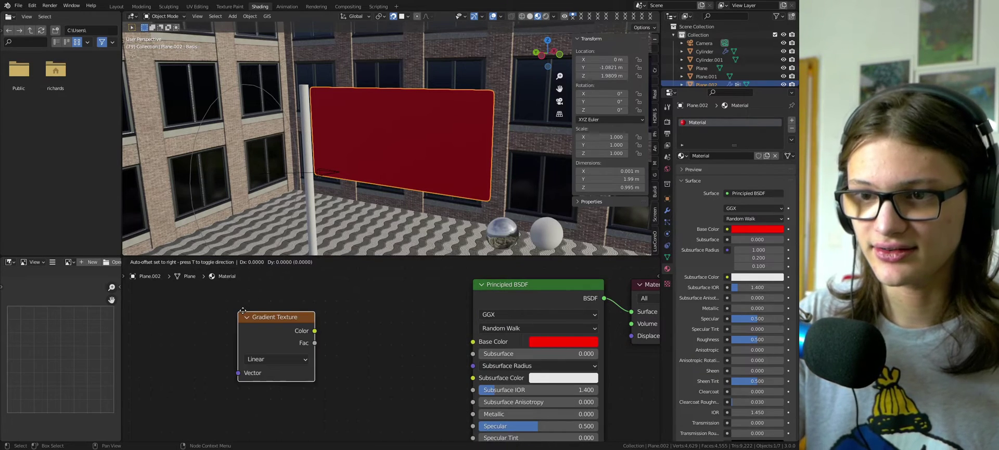
{"action": "left_click", "coordinate": [253, 339]}
{"action": "key", "text": "ctrl+t"}
{"action": "scroll", "coordinate": [335, 323], "scroll_direction": "down", "scroll_amount": 1}
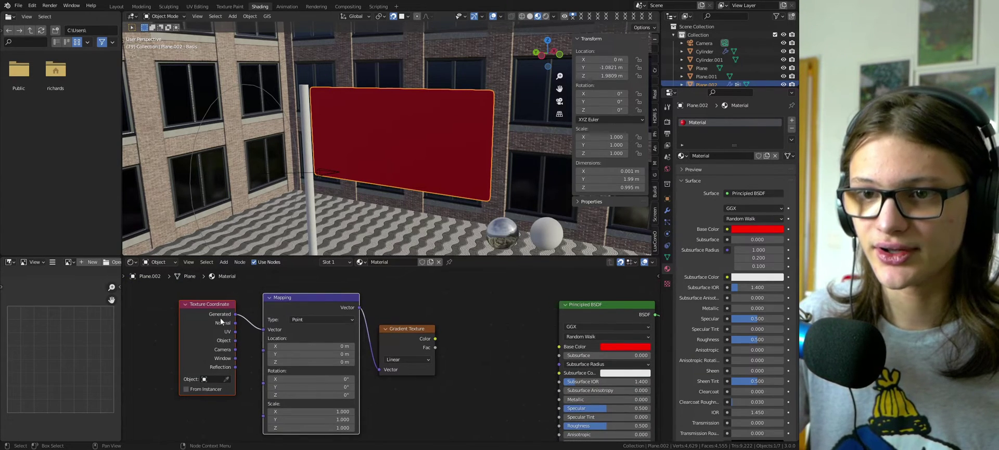
Link the gradient's Color to Base Color, preview it, and feed the Mapping node from the UV output
{"action": "left_click_drag", "start_coordinate": [435, 338], "coordinate": [559, 346]}
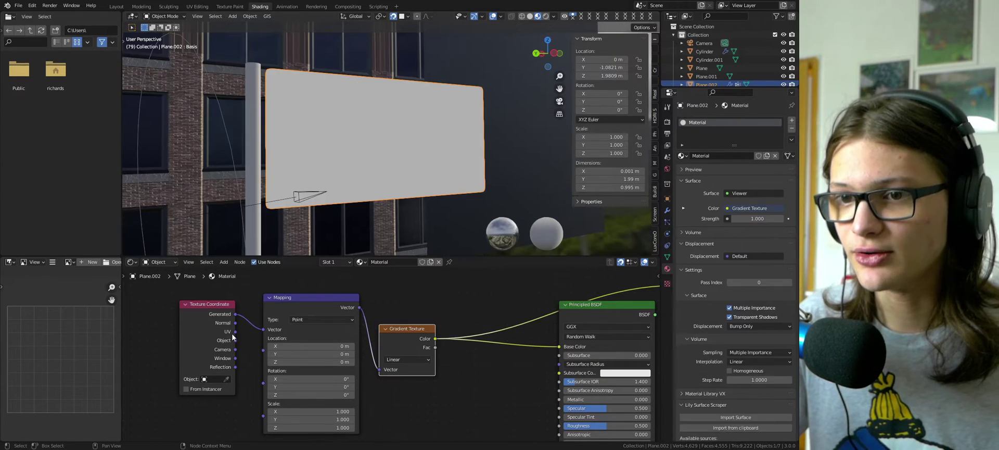
{"action": "left_click_drag", "start_coordinate": [235, 332], "coordinate": [272, 332]}
{"action": "middle_click_drag", "start_coordinate": [215, 130], "coordinate": [179, 129]}
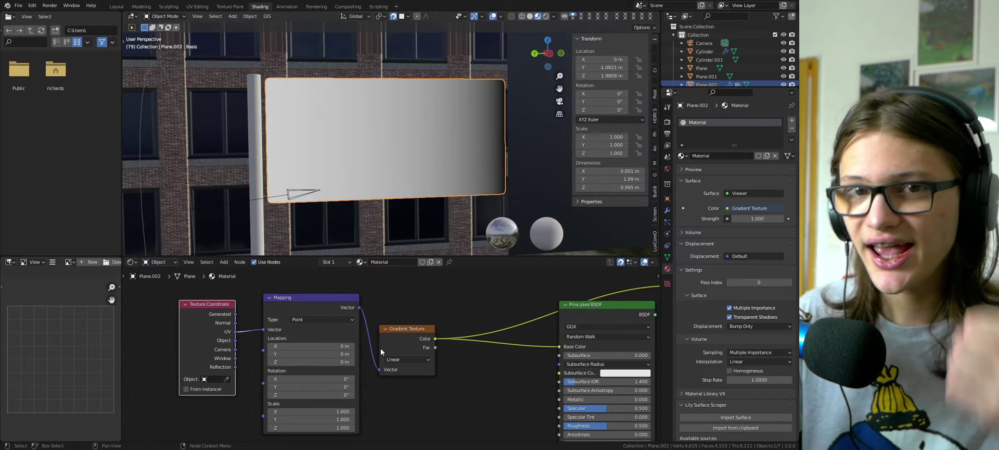
Set the Mapping node's Z rotation to -90° and route the Principled BSDF back to the Material Output
{"action": "mouse_move", "coordinate": [309, 394]}
{"action": "left_mouse_down"}
{"action": "mouse_move", "coordinate": [319, 394]}
{"action": "mouse_move", "coordinate": [293, 394]}
{"action": "mouse_move", "coordinate": [307, 394]}
{"action": "left_mouse_up"}
{"action": "left_click", "coordinate": [307, 394]}
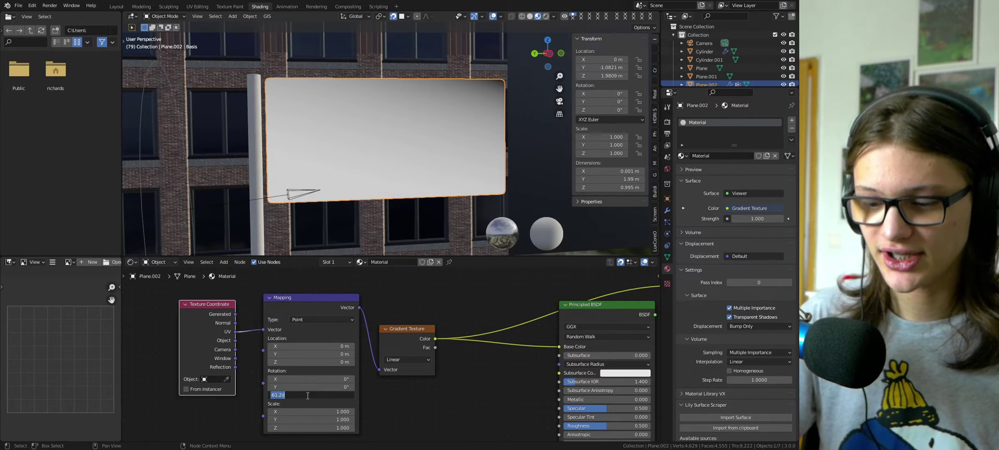
{"action": "key", "text": "Return"}
{"action": "middle_click_drag", "start_coordinate": [584, 304], "coordinate": [388, 316]}
{"action": "left_click", "coordinate": [388, 315], "text": "ctrl+shift"}
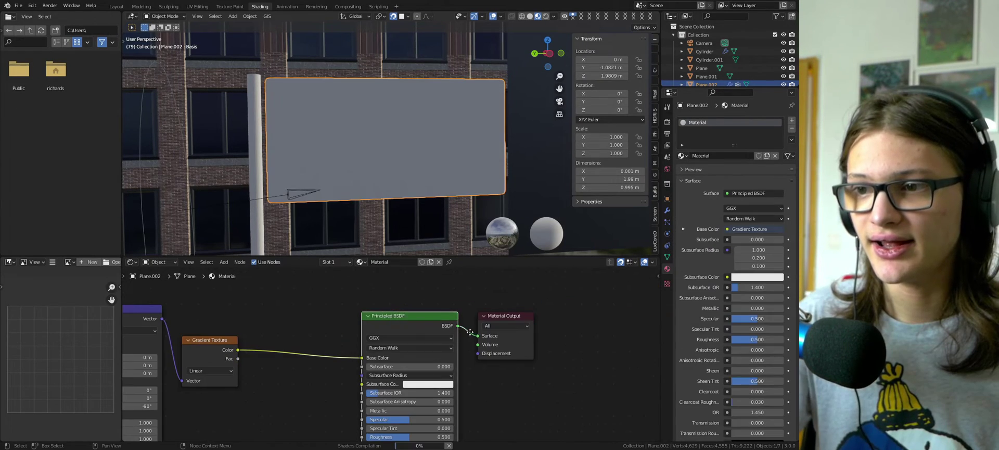
Insert a ColorRamp node between the Gradient Texture and the Principled BSDF's Base Color, keeping its end stops at 0 and 1
{"action": "middle_click_drag", "start_coordinate": [330, 323], "coordinate": [418, 317]}
{"action": "key", "text": "shift+a"}
{"action": "left_click", "coordinate": [377, 304]}
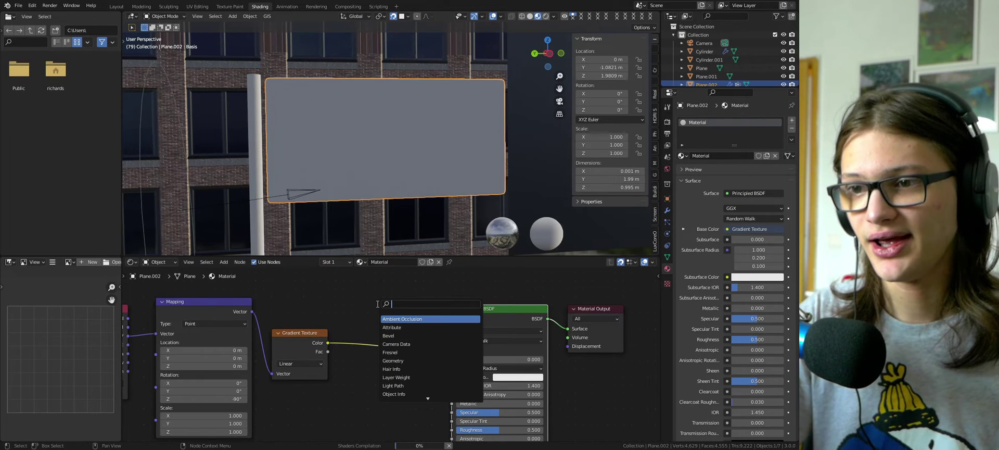
{"action": "key", "text": "Return"}
{"action": "left_click", "coordinate": [366, 353]}
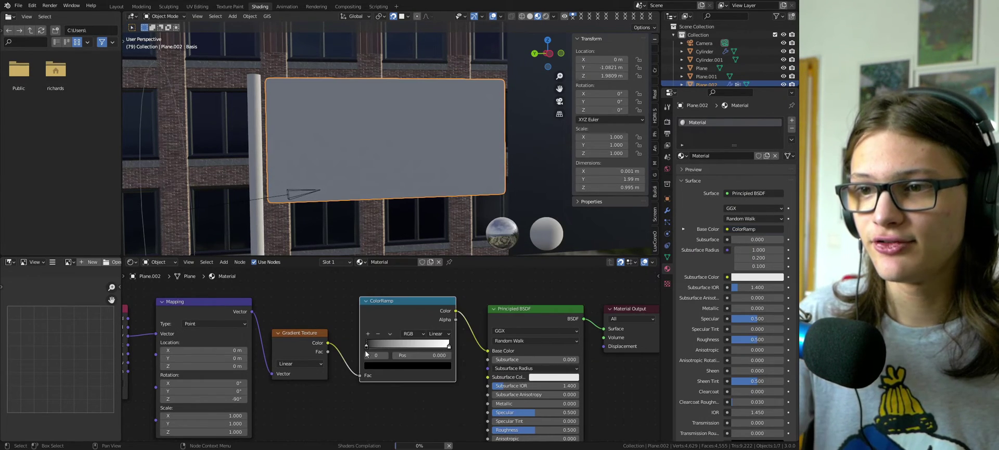
{"action": "left_click_drag", "start_coordinate": [366, 345], "coordinate": [337, 350]}
{"action": "left_click_drag", "start_coordinate": [450, 345], "coordinate": [507, 369]}
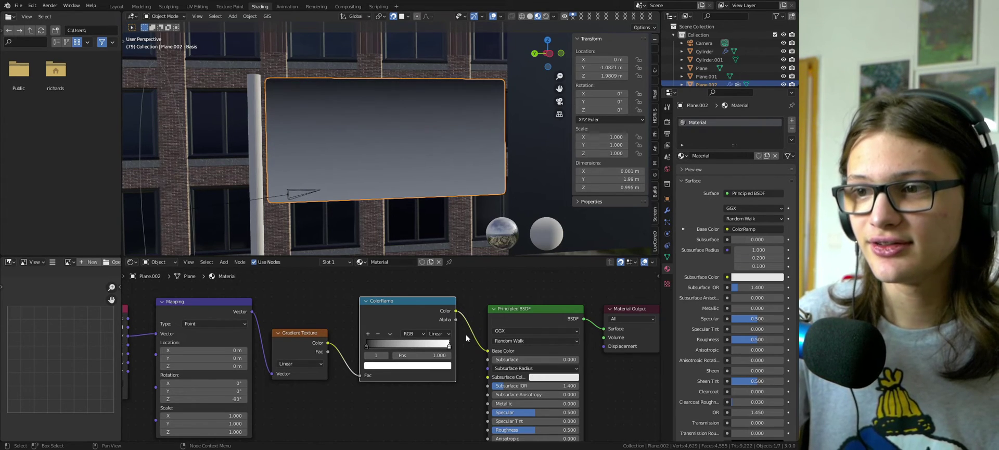
Set the ColorRamp's interpolation to Constant and the white stop's position to 0.2
{"action": "left_click", "coordinate": [435, 334]}
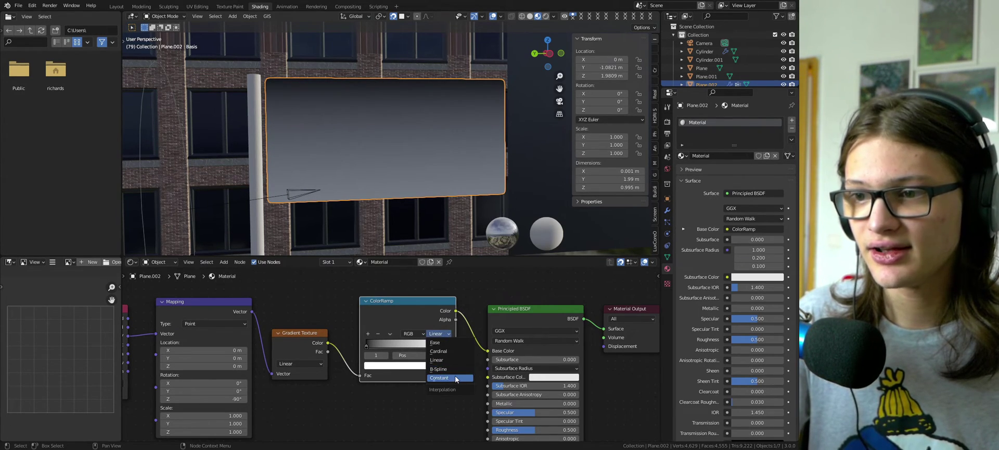
{"action": "left_click", "coordinate": [451, 377]}
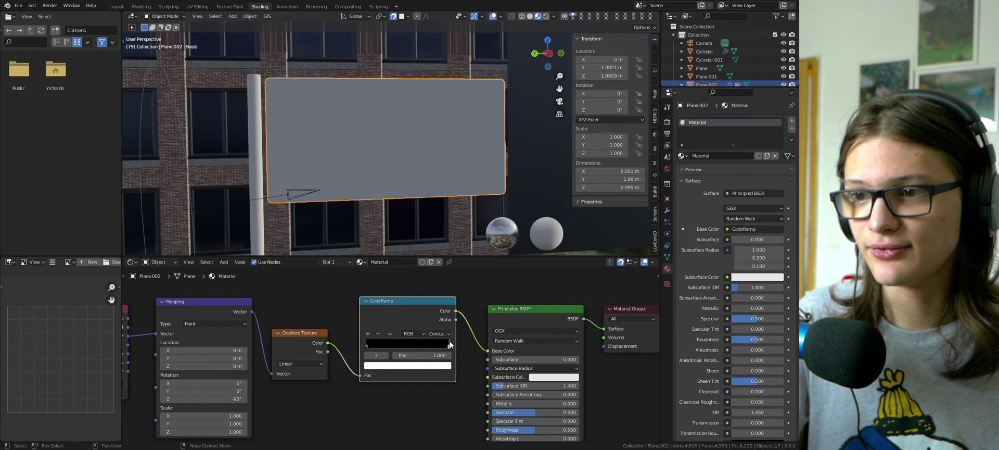
{"action": "left_click_drag", "start_coordinate": [450, 347], "coordinate": [407, 347]}
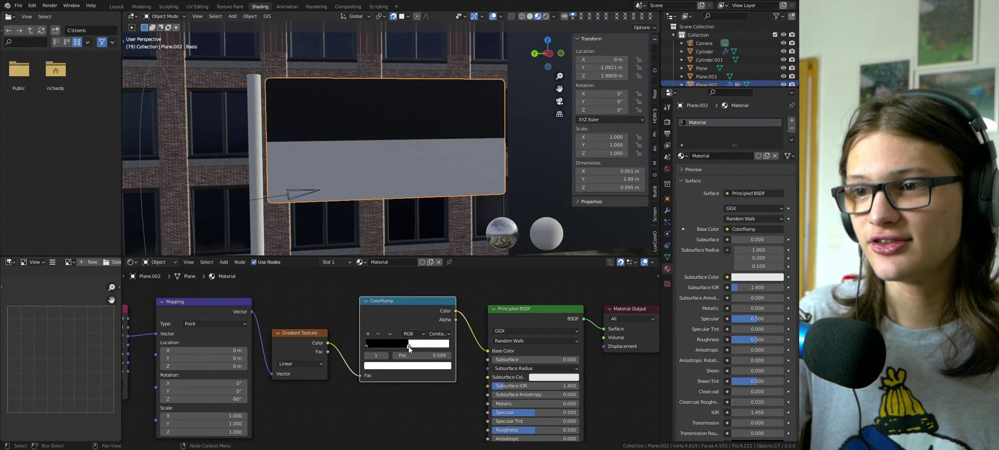
{"action": "type", "text": "0.5"}
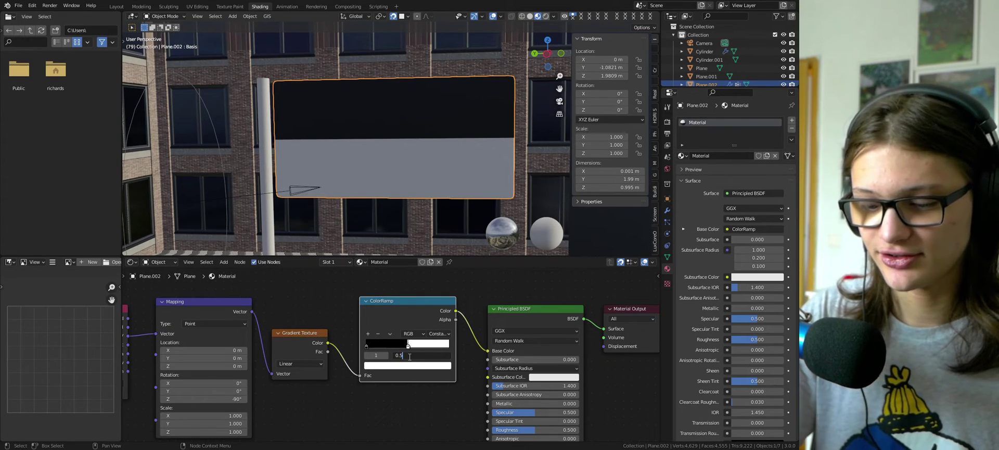
{"action": "type", "text": ".2"}
{"action": "key", "text": "Return"}
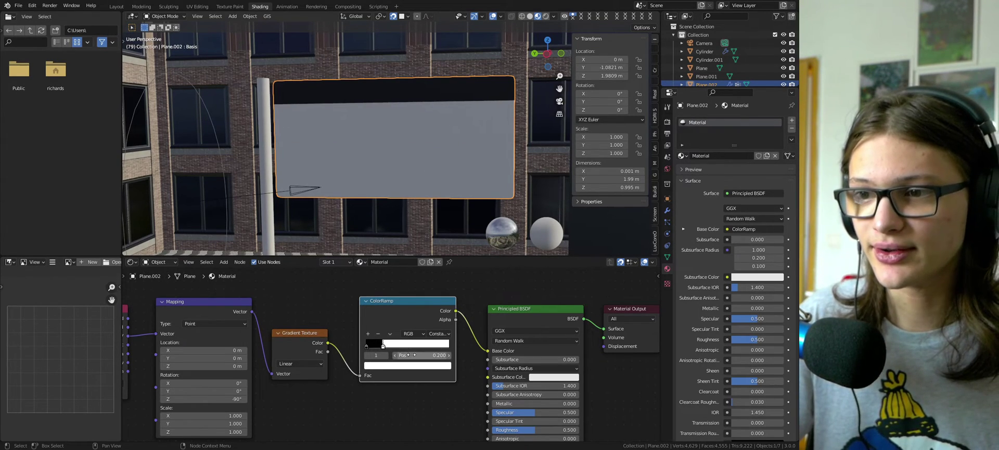
Add ColorRamp stops up to position 0.8, dividing the flag into five equal stripes alternating between black and white
{"action": "left_click", "coordinate": [368, 333]}
{"action": "double_click", "coordinate": [418, 354]}
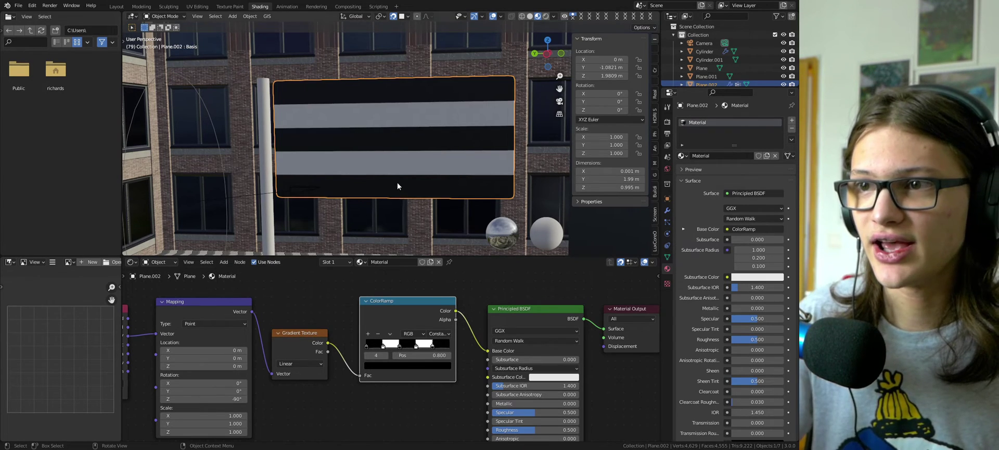
{"action": "middle_click_drag", "start_coordinate": [397, 186], "coordinate": [416, 173]}
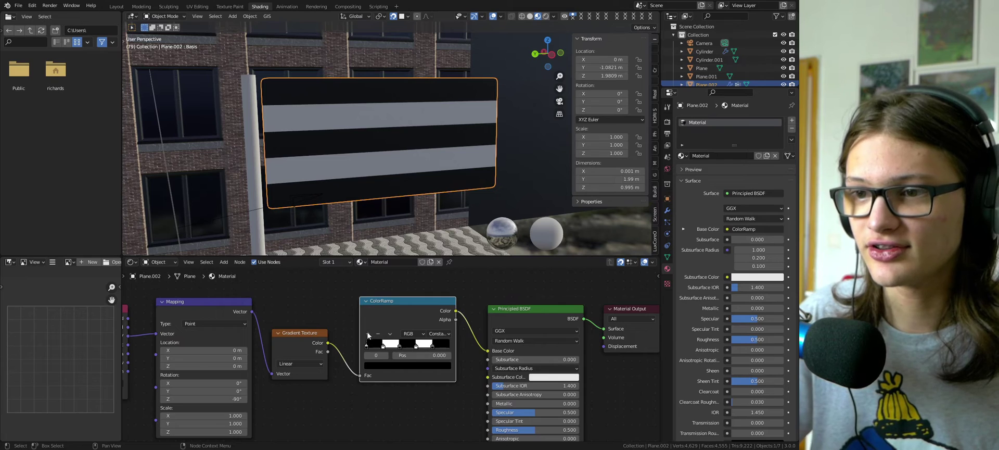
Recolor the ColorRamp stops in order as cyan, pink, white, pink and cyan, starting from the stop at position 0
{"action": "left_click", "coordinate": [383, 365]}
{"action": "left_click", "coordinate": [404, 306]}
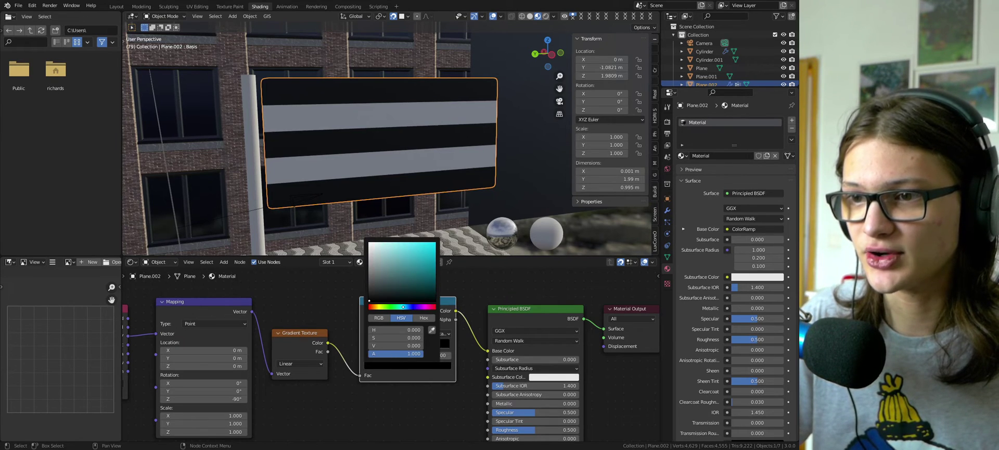
{"action": "left_click", "coordinate": [406, 260]}
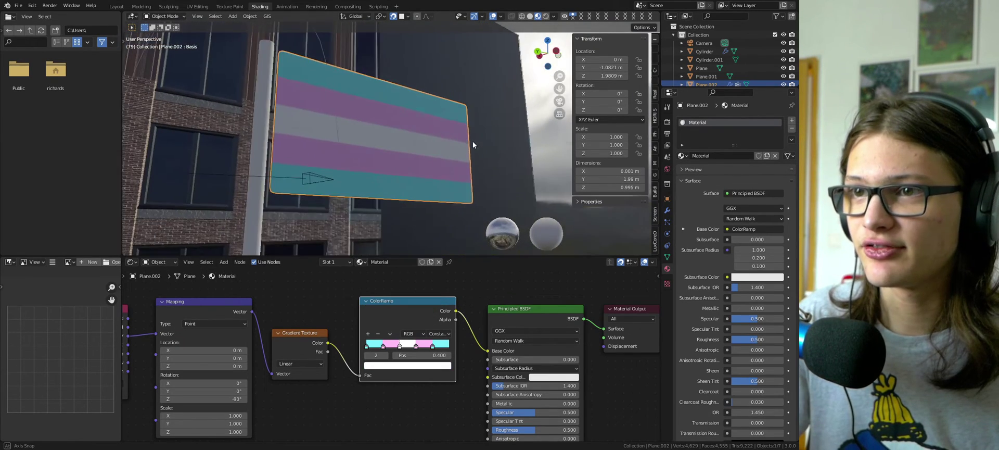
Blend the flag's shape keys by setting Cloth to 0.544, Cloth.001 to 0.246, and both Cloth.002 and Cloth.003 to 0.281
{"action": "middle_click_drag", "start_coordinate": [473, 140], "coordinate": [493, 148]}
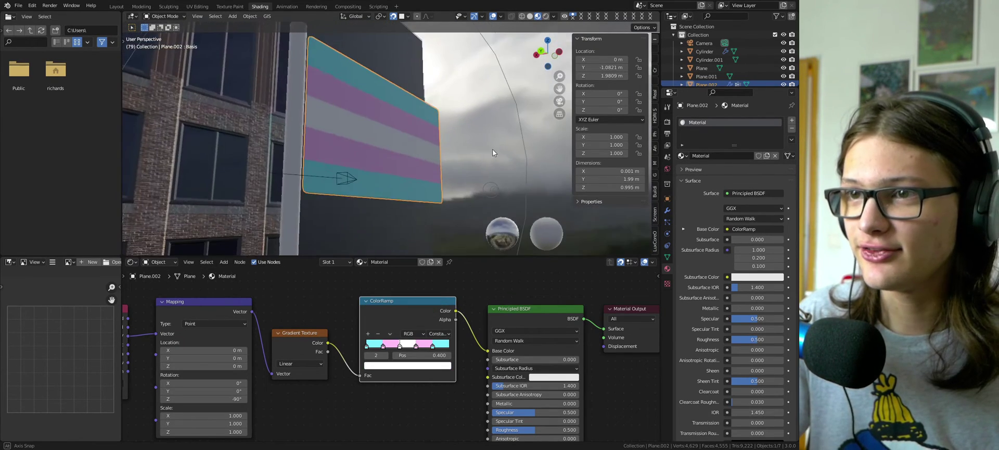
{"action": "middle_click_drag", "start_coordinate": [515, 187], "coordinate": [517, 188]}
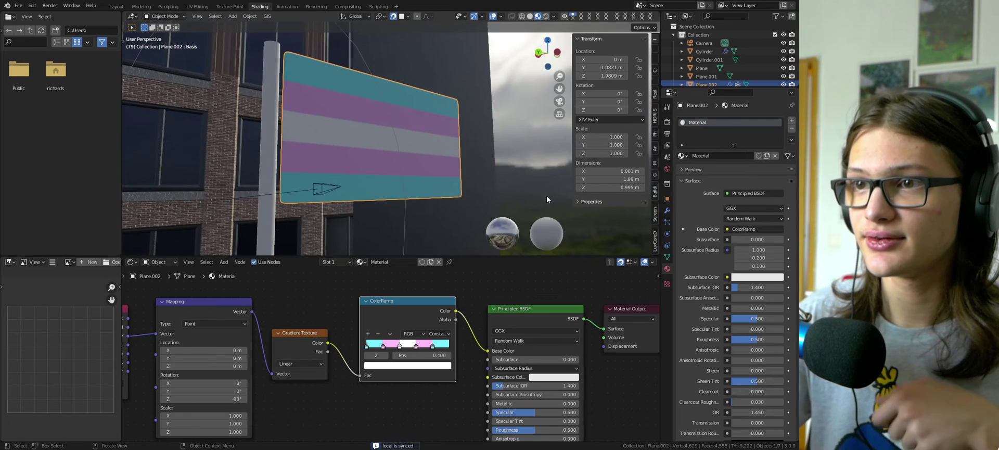
{"action": "left_click", "coordinate": [667, 256]}
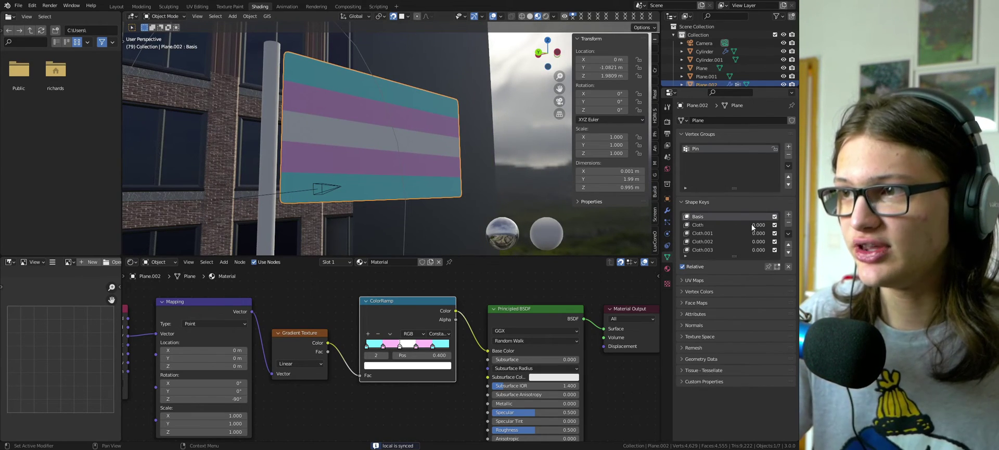
{"action": "left_click_drag", "start_coordinate": [757, 223], "coordinate": [823, 224]}
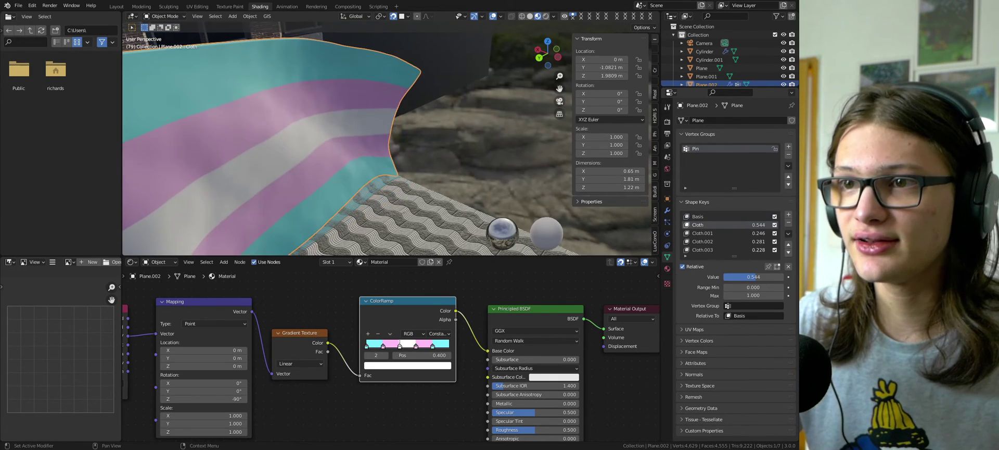
{"action": "middle_click_drag", "start_coordinate": [488, 179], "coordinate": [475, 192]}
{"action": "scroll", "coordinate": [393, 152], "scroll_direction": "down", "scroll_amount": 4}
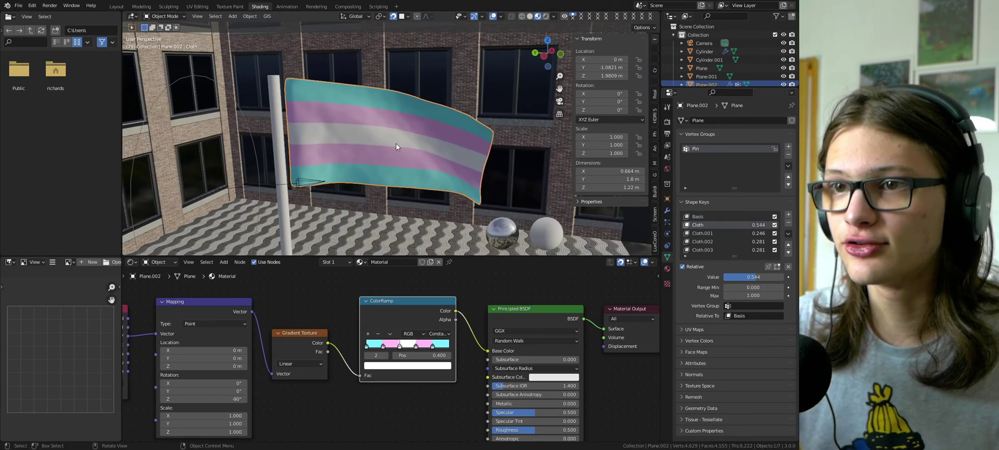
{"action": "middle_click_drag", "start_coordinate": [395, 145], "coordinate": [374, 142]}
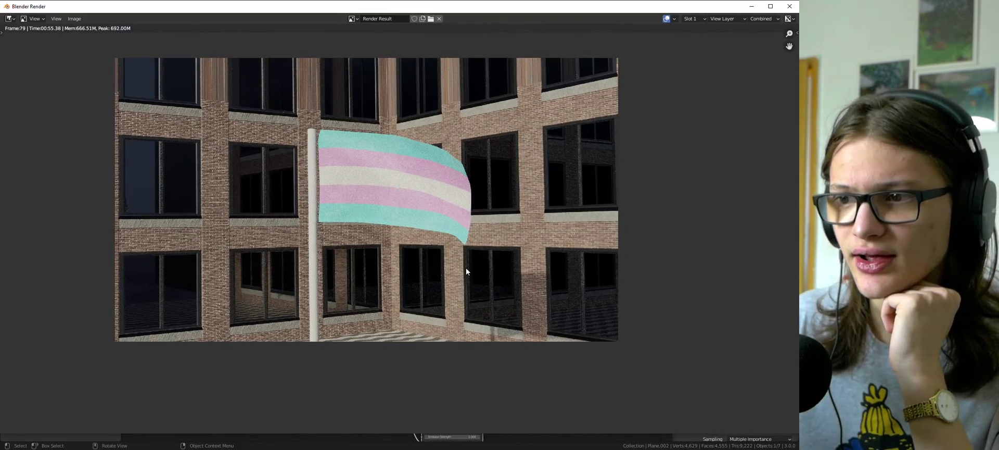